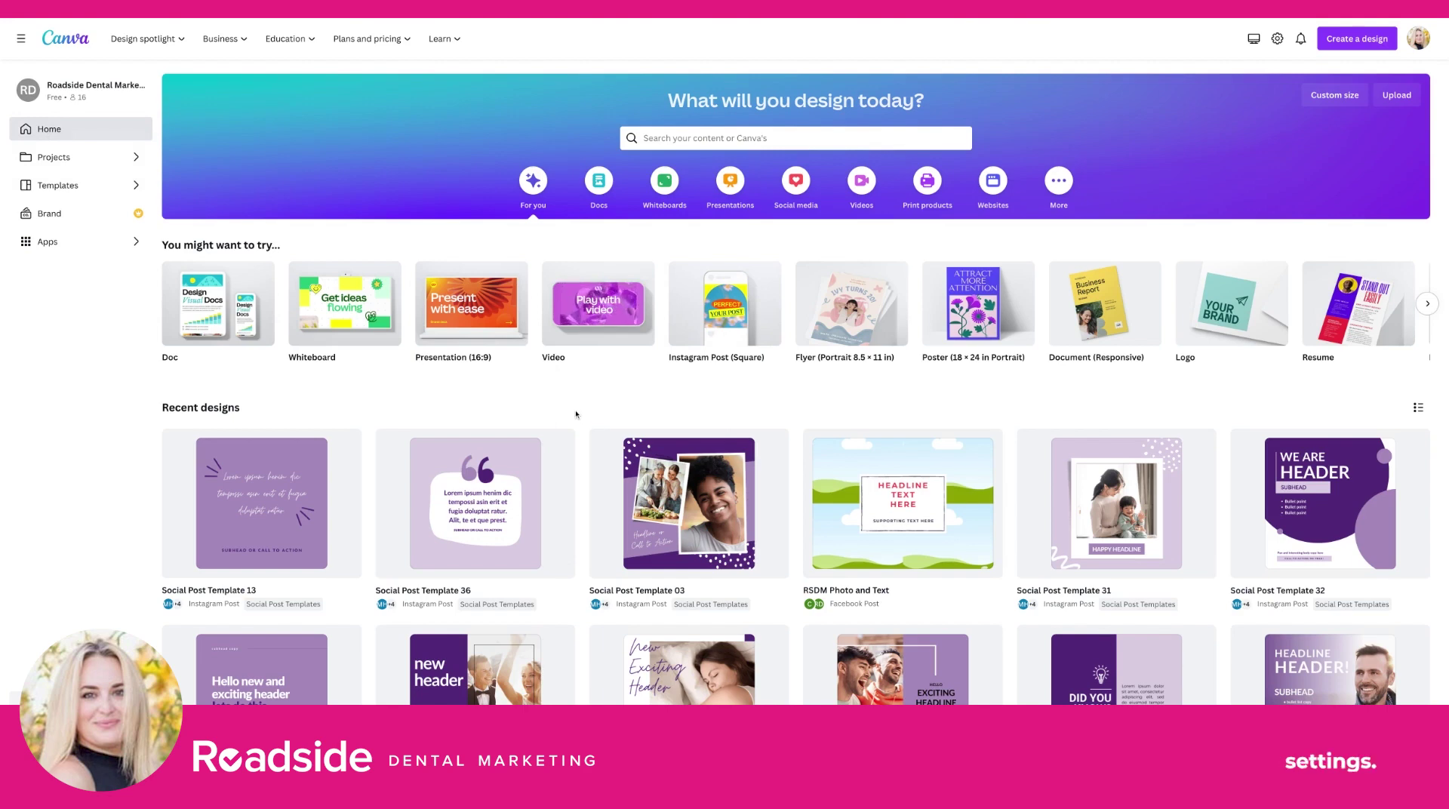
Step: Look through the recent designs on the home page
scroll(567, 415, down, 2)
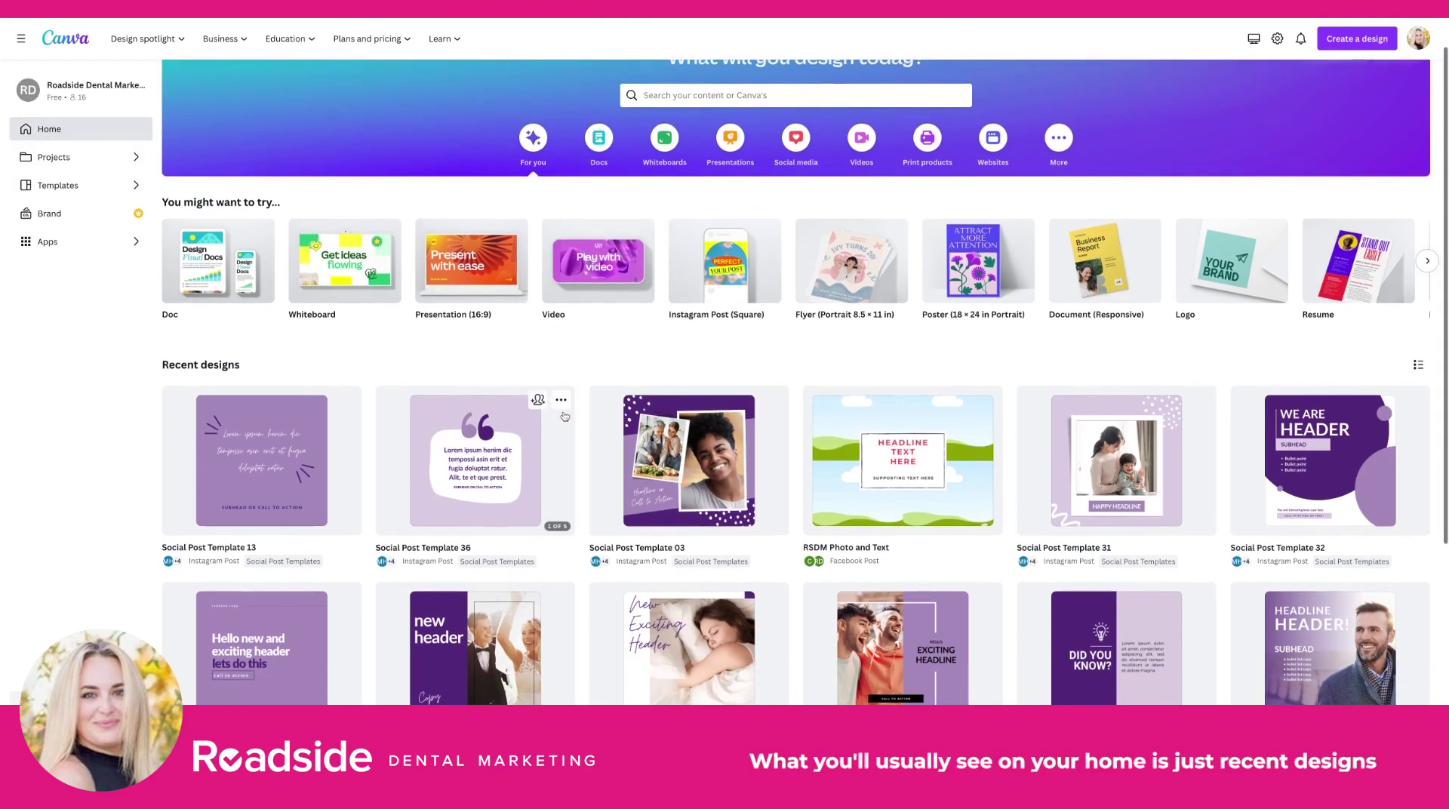
scroll(564, 416, down, 1)
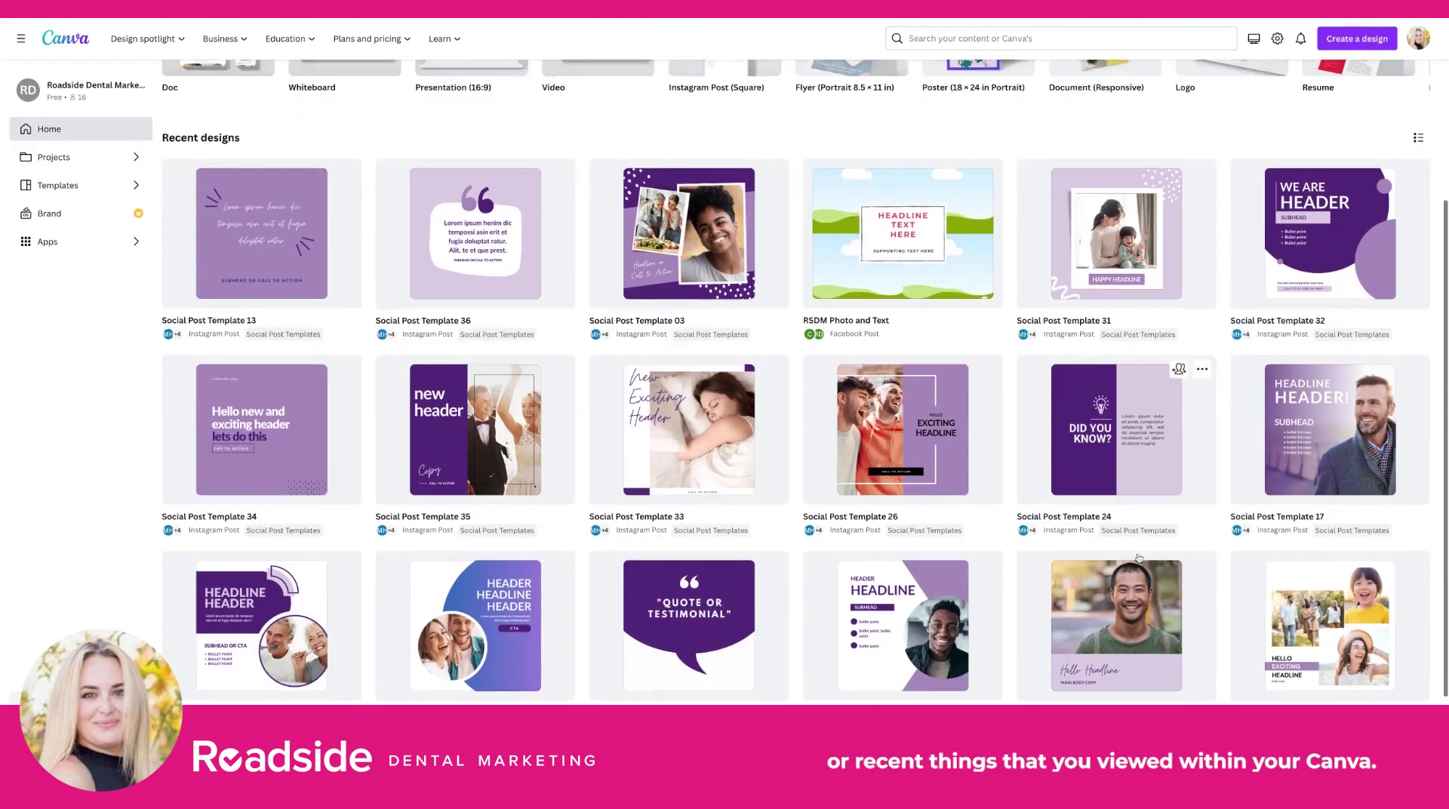
scroll(1071, 520, down, 3)
scroll(1138, 558, down, 9)
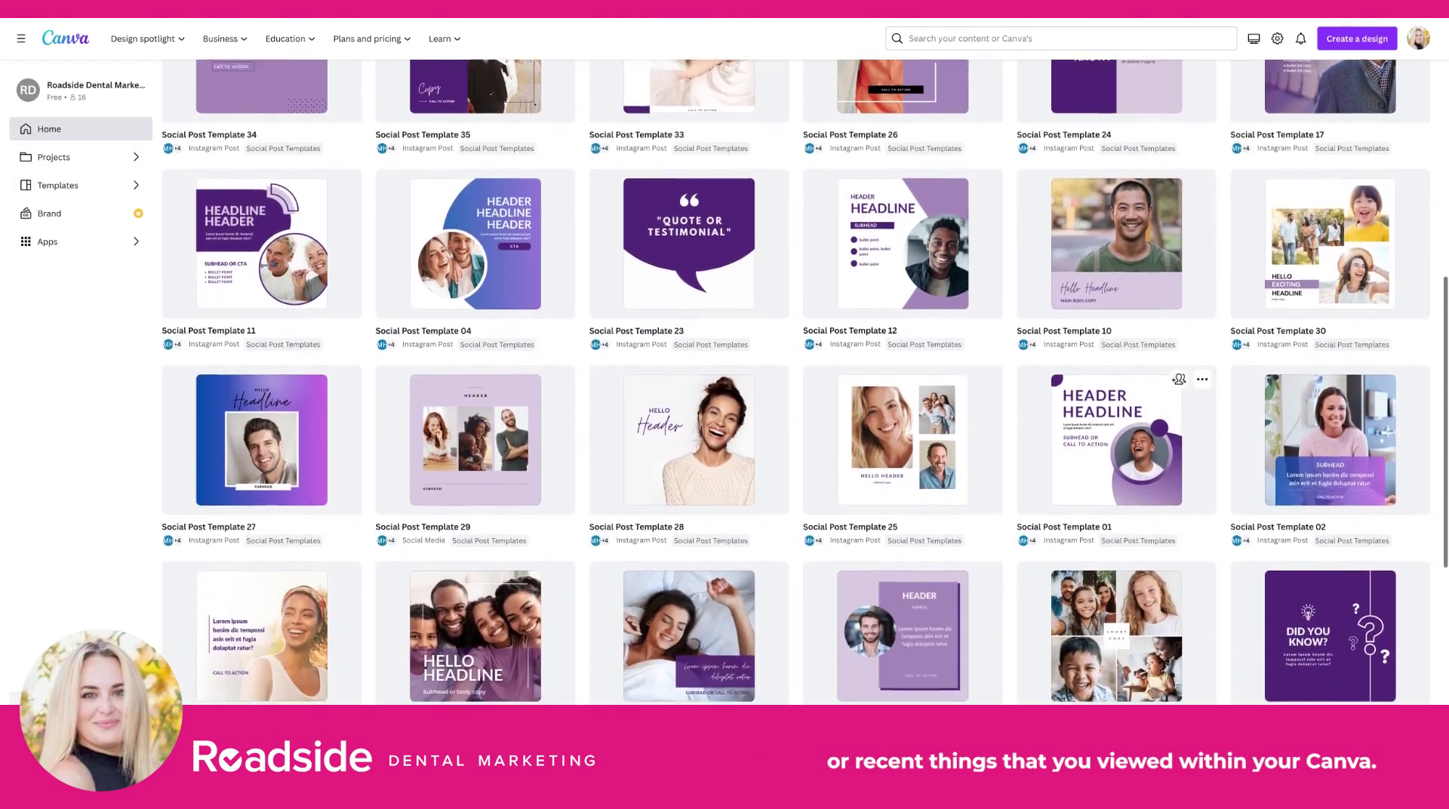
scroll(1117, 559, up, 10)
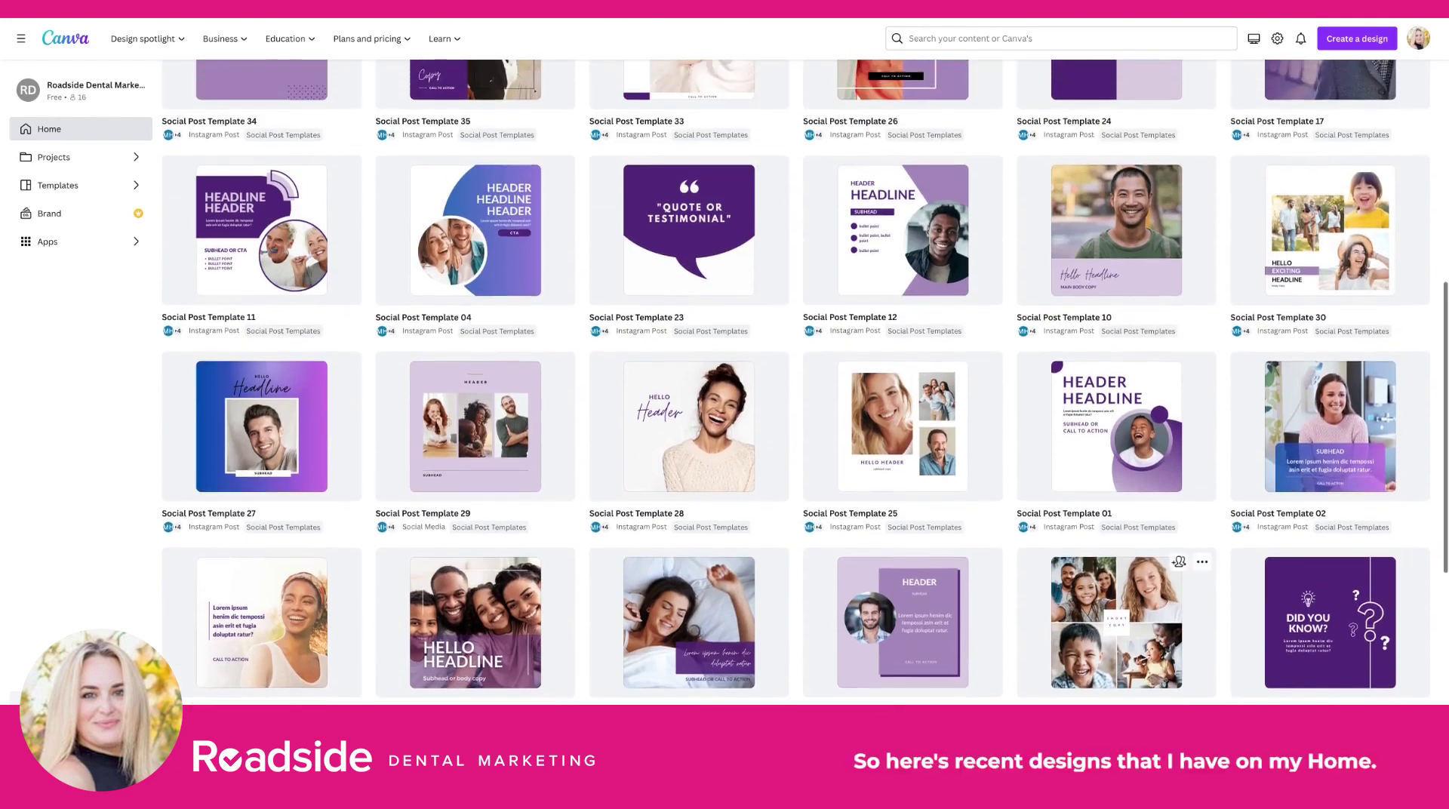
scroll(875, 518, up, 3)
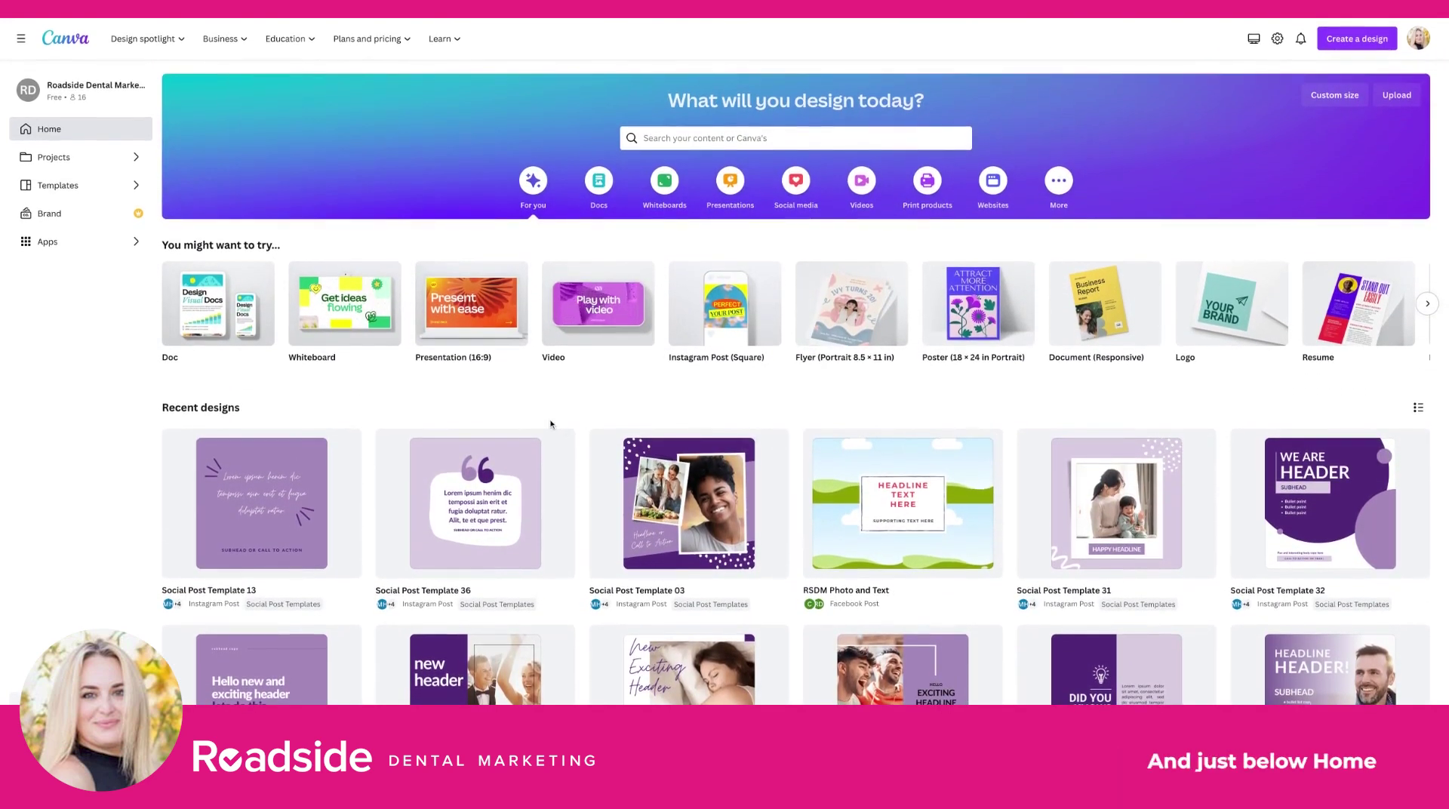
Step: Browse the Social Post Templates folder in the projects and open Social Post Template 13 for editing
click(54, 158)
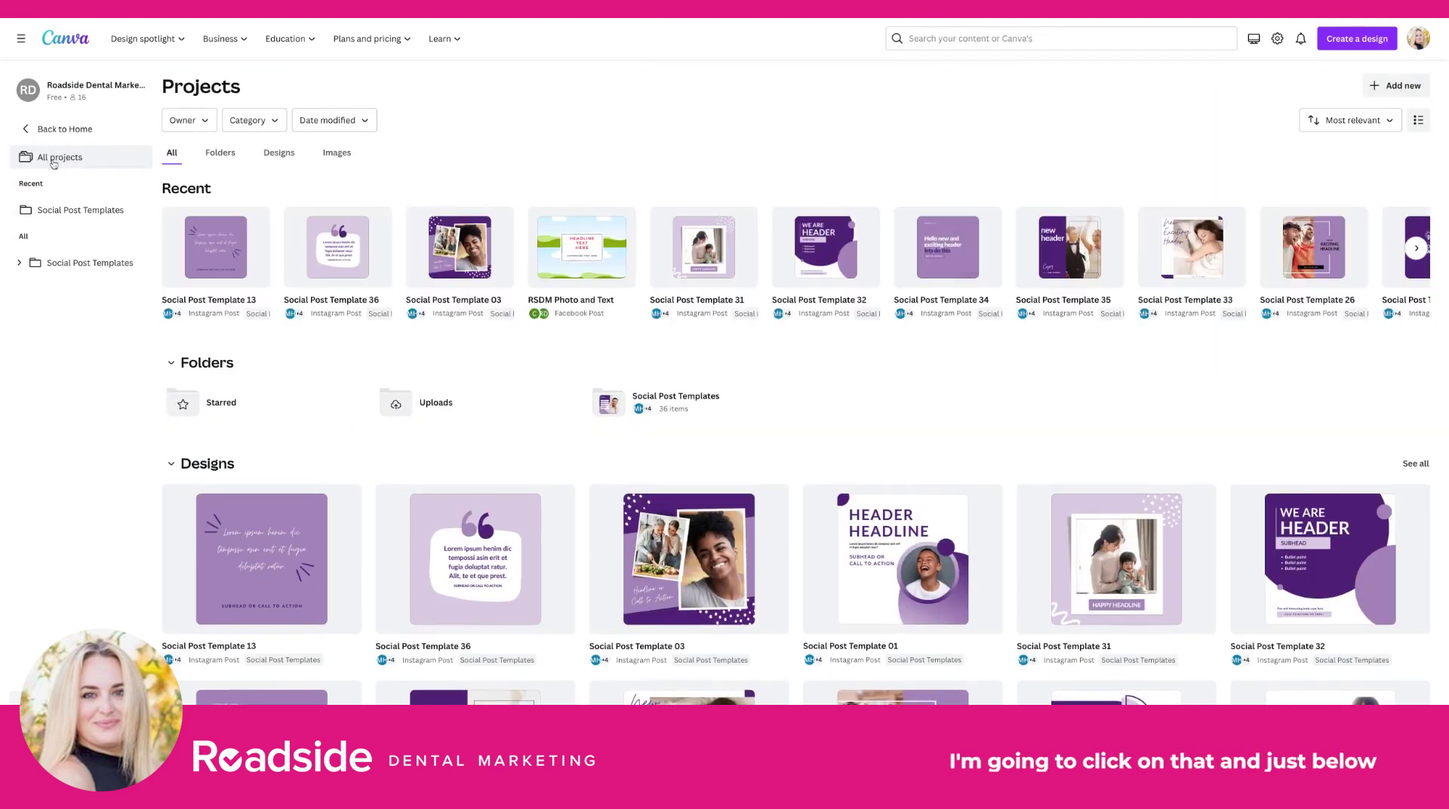
click(89, 213)
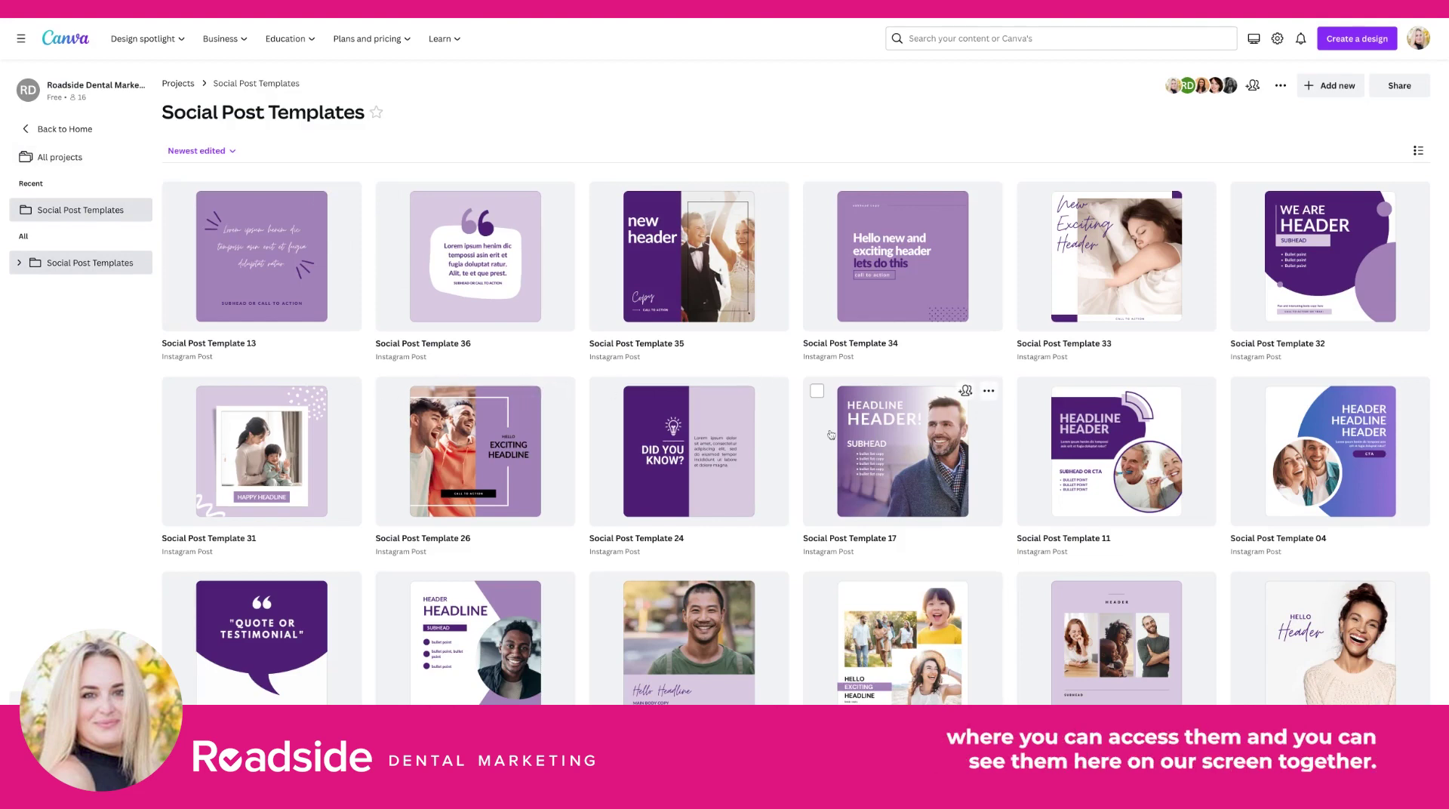
scroll(831, 434, down, 3)
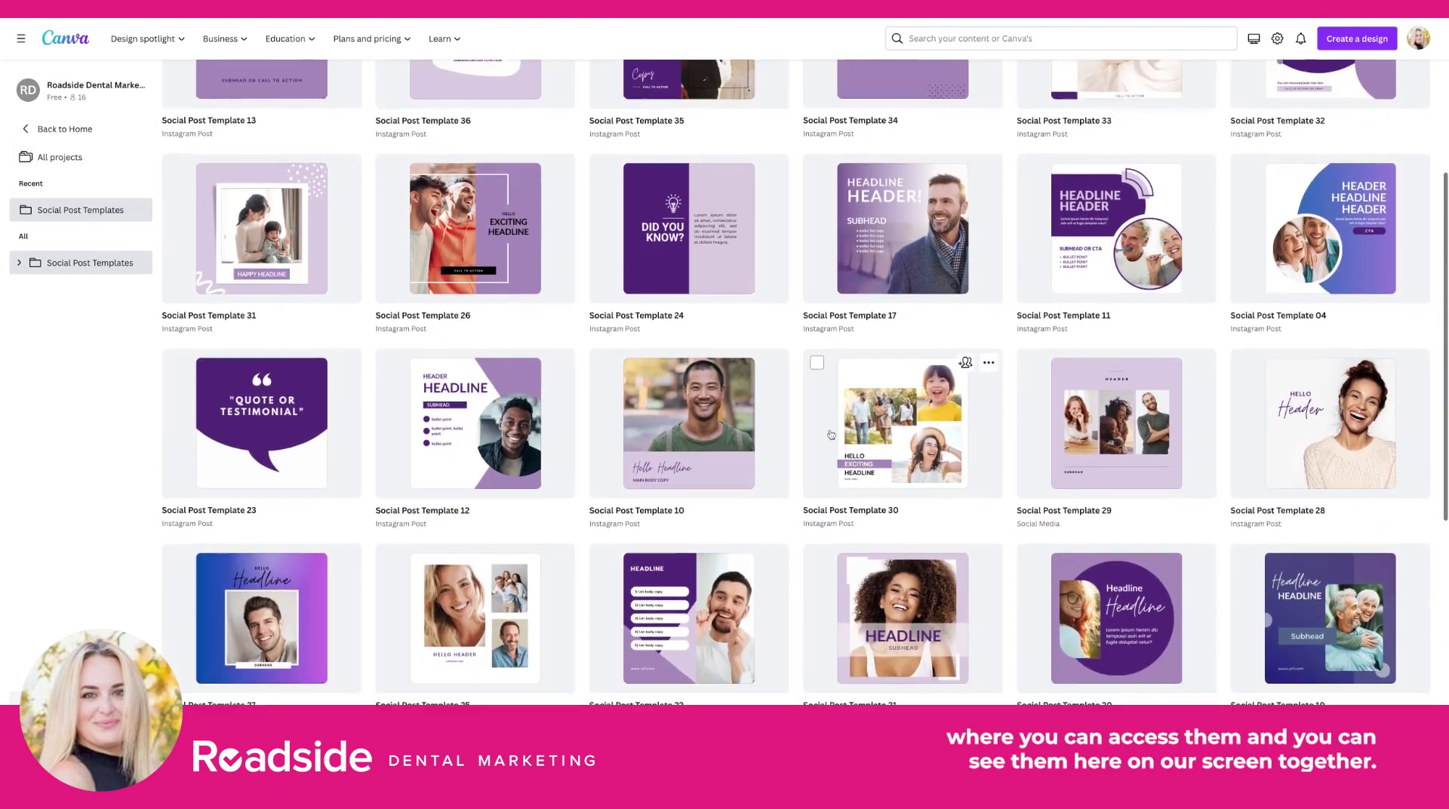
scroll(831, 435, down, 6)
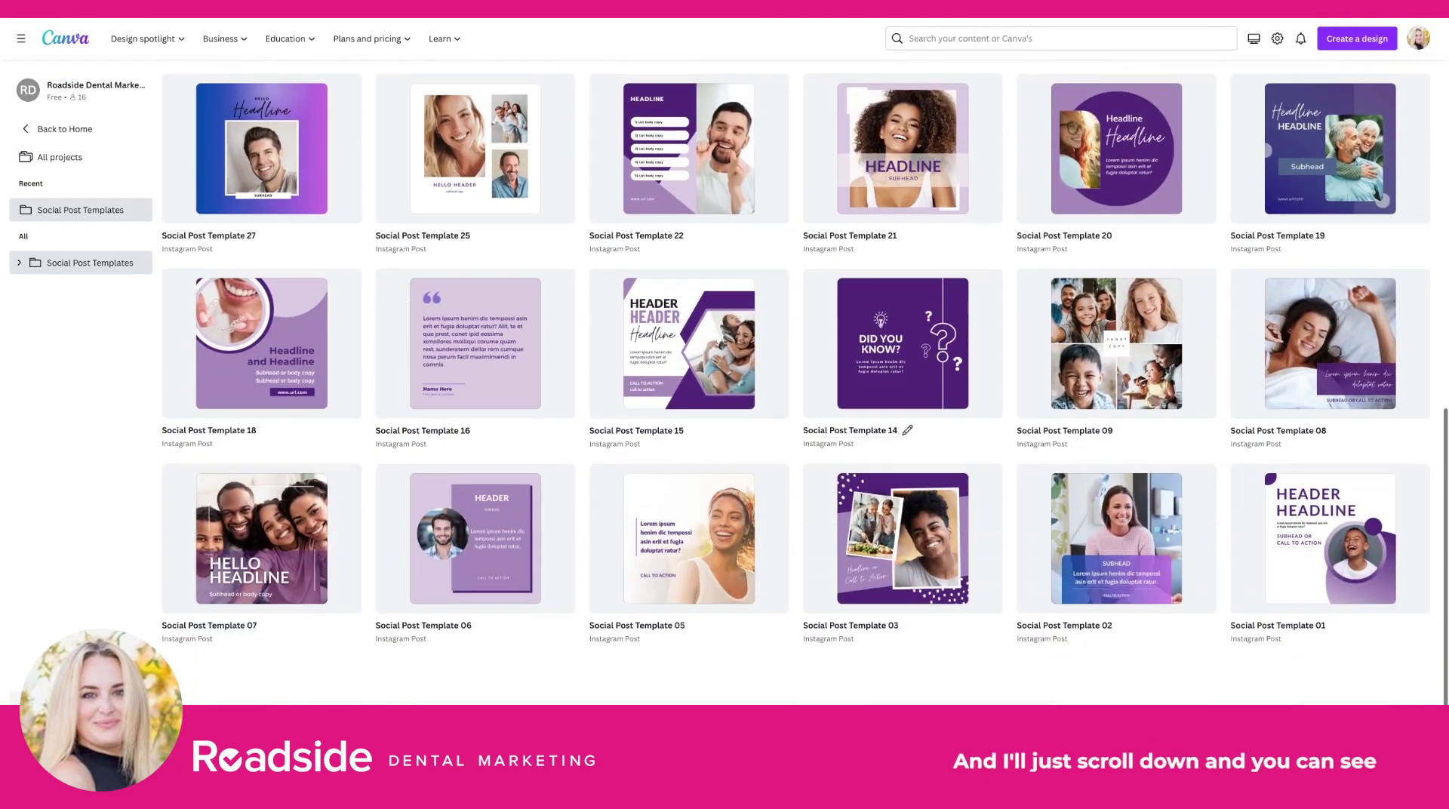
scroll(958, 418, up, 1)
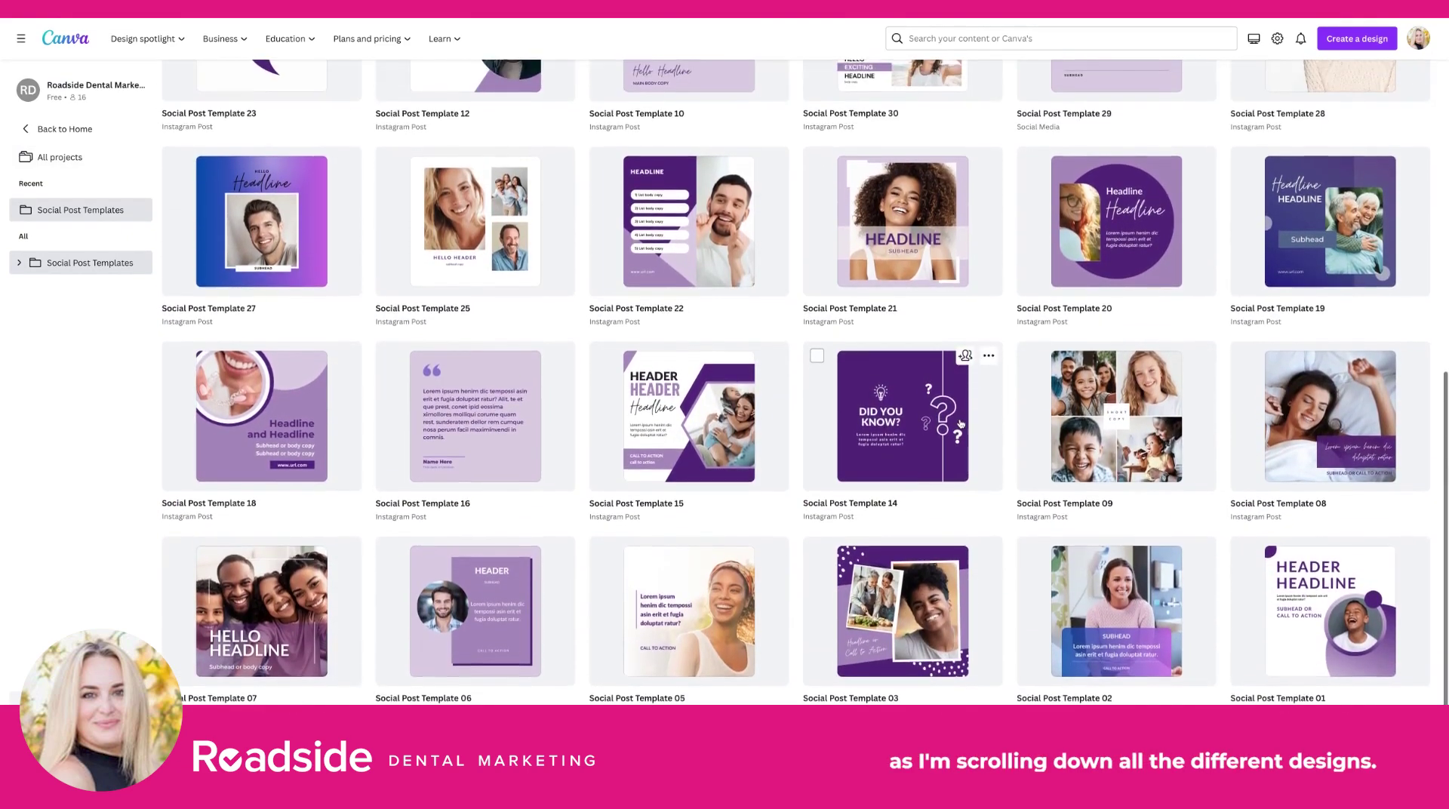
scroll(960, 424, up, 7)
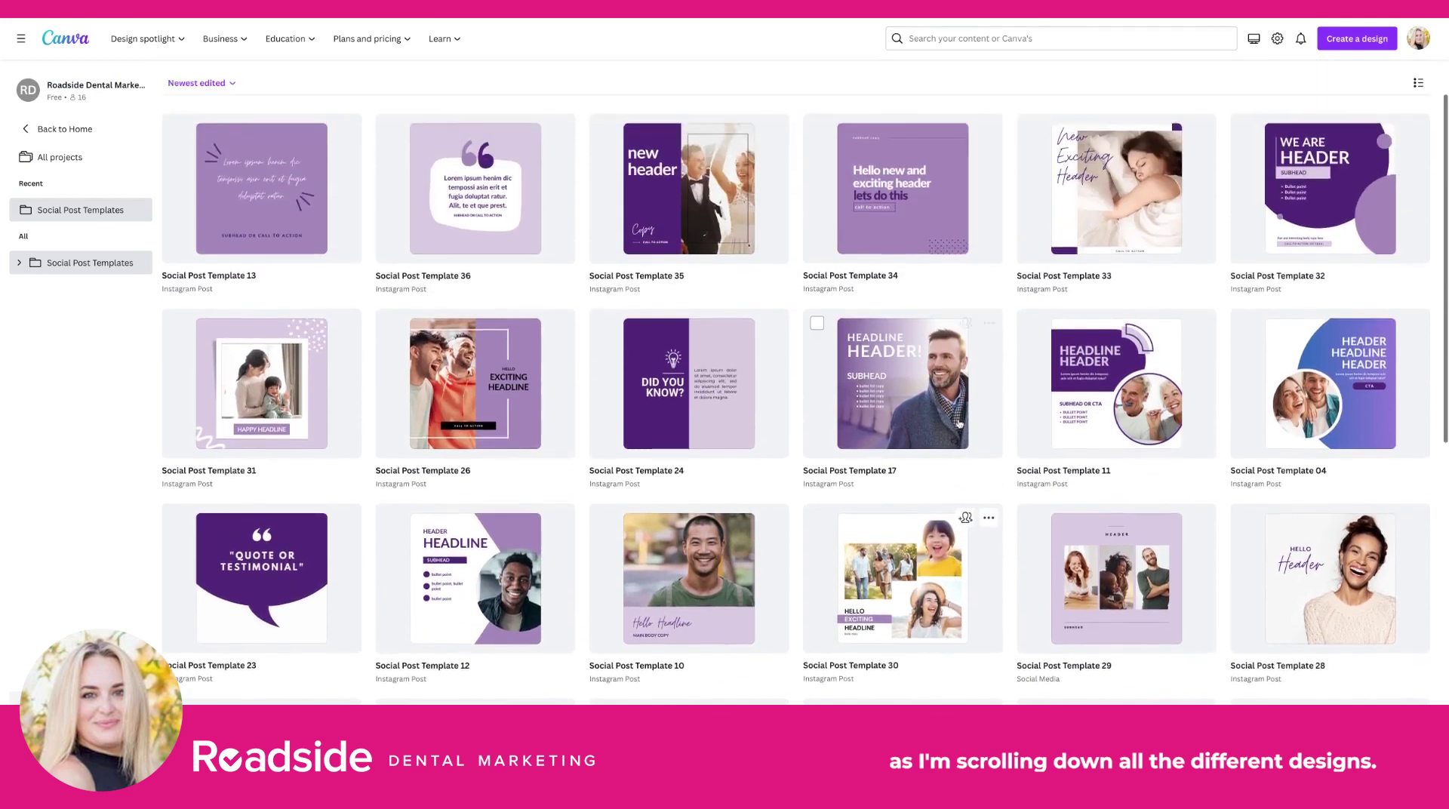
scroll(959, 424, up, 1)
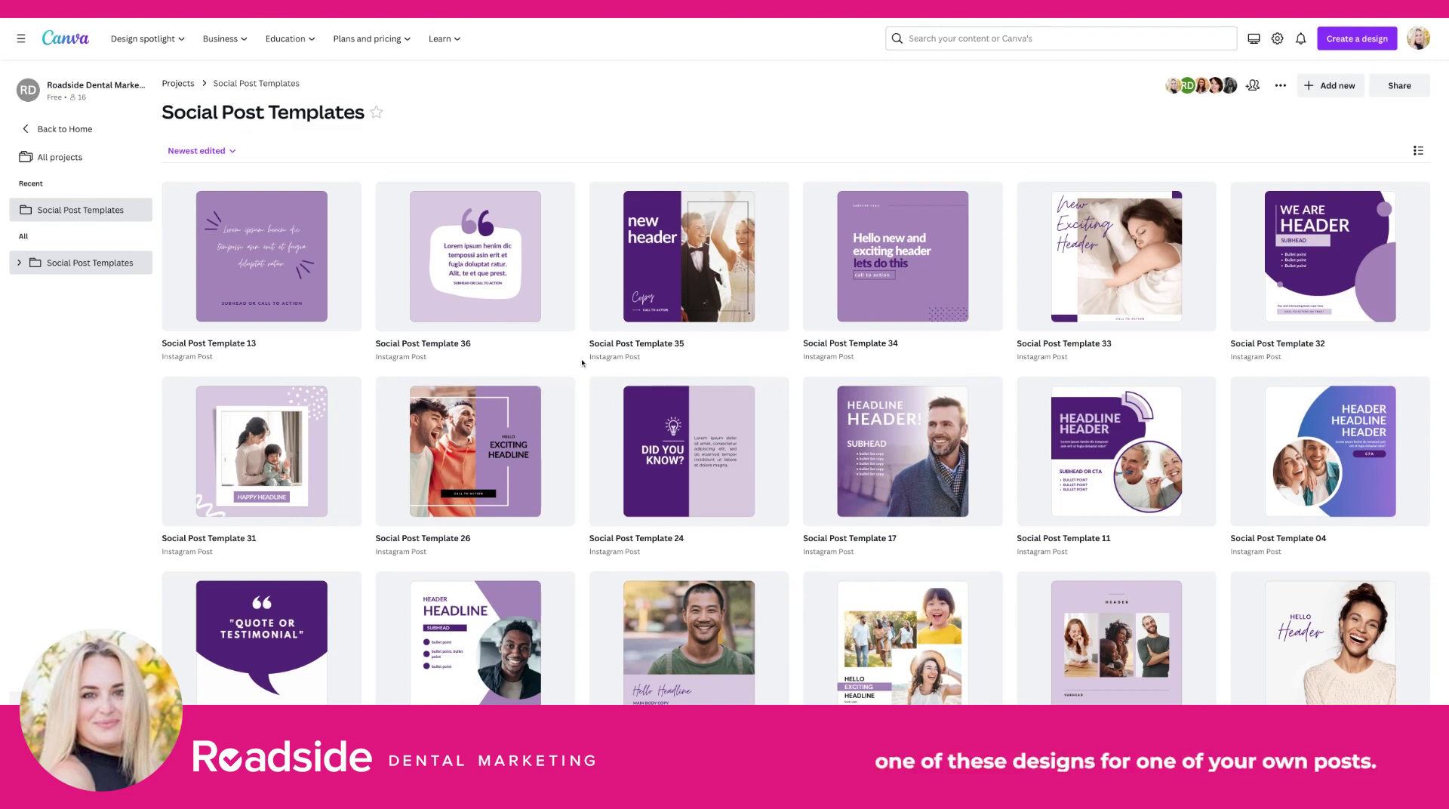
click(249, 255)
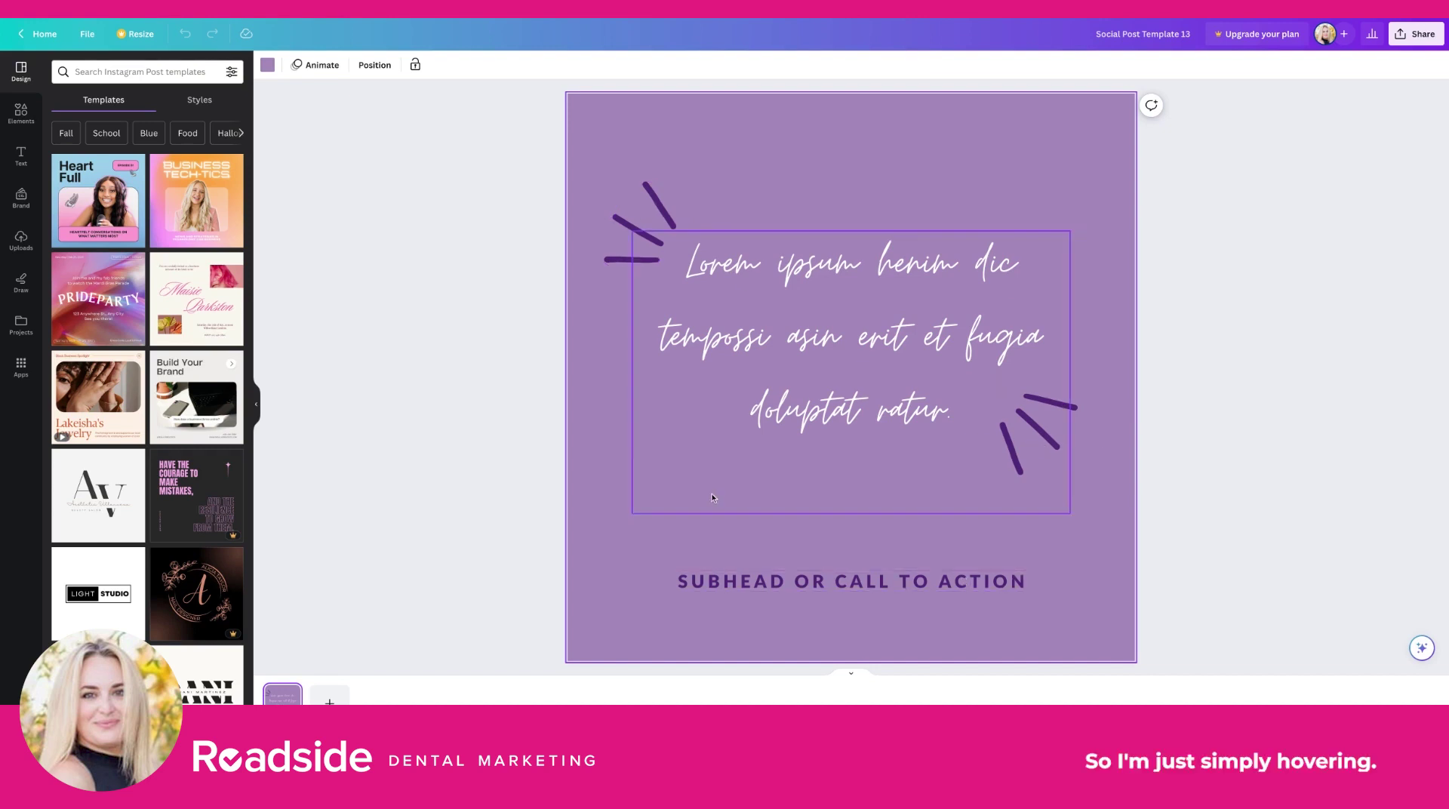
Step: Examine the editing options and the font choices of the main quote text box
click(857, 362)
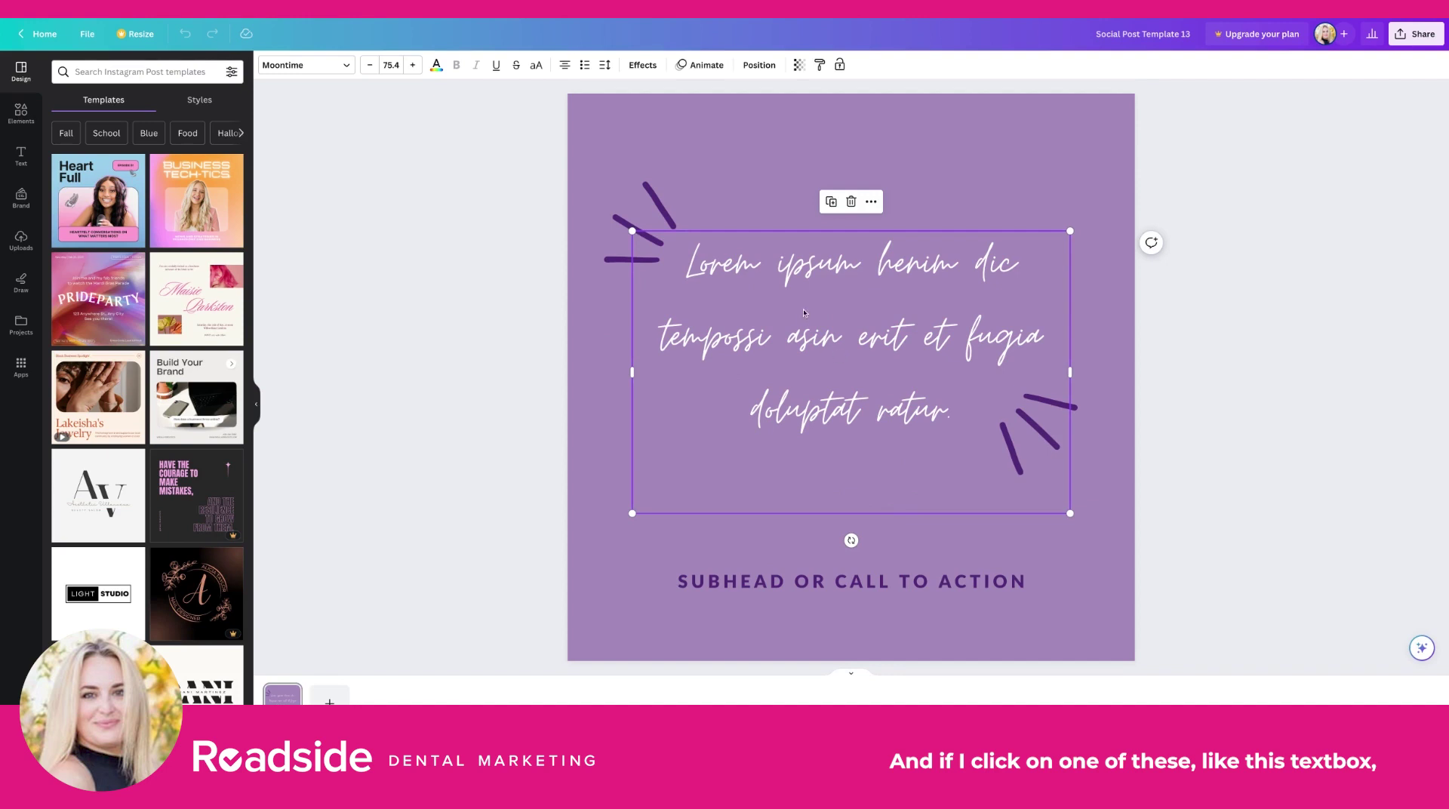
double_click(809, 336)
click(895, 336)
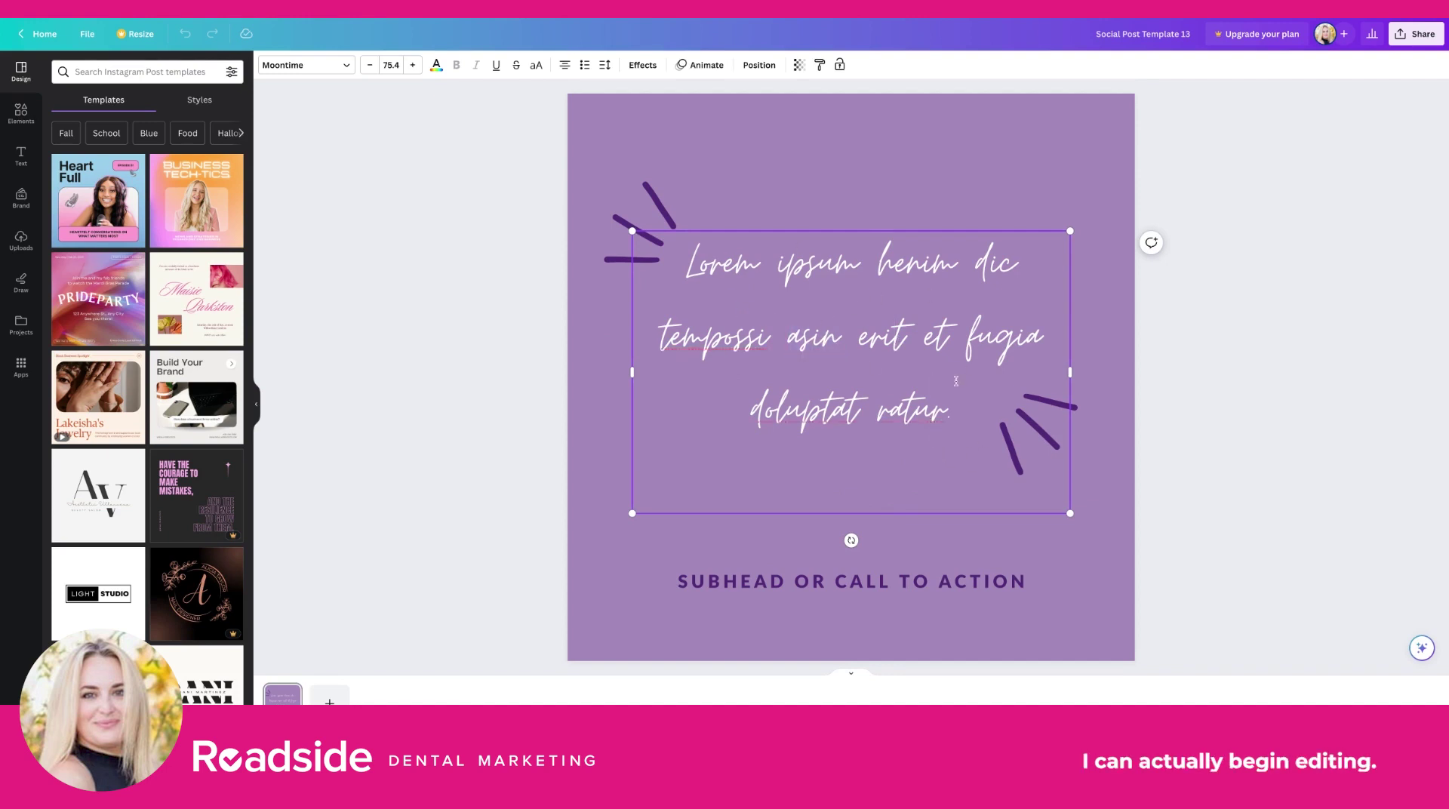
click(943, 408)
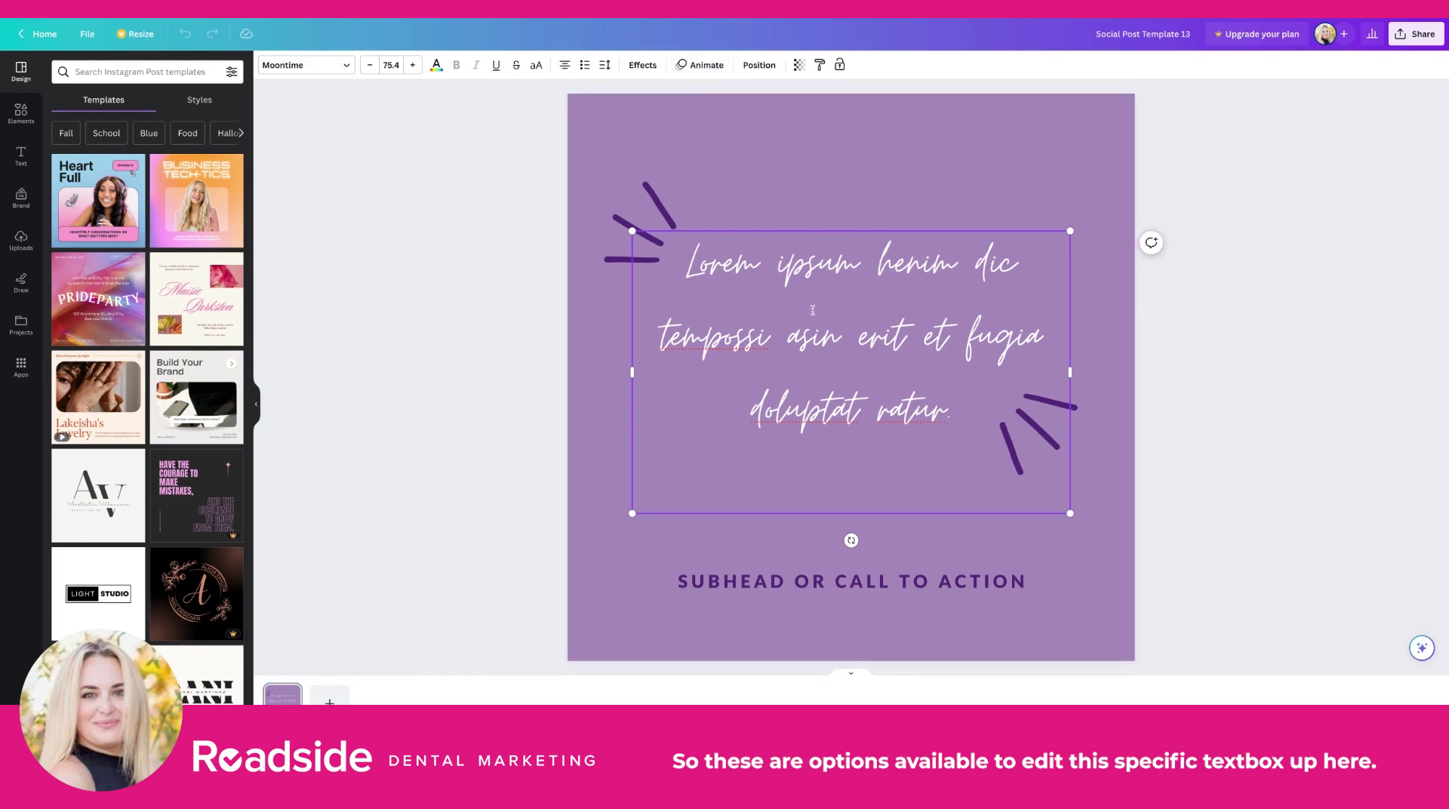
click(347, 66)
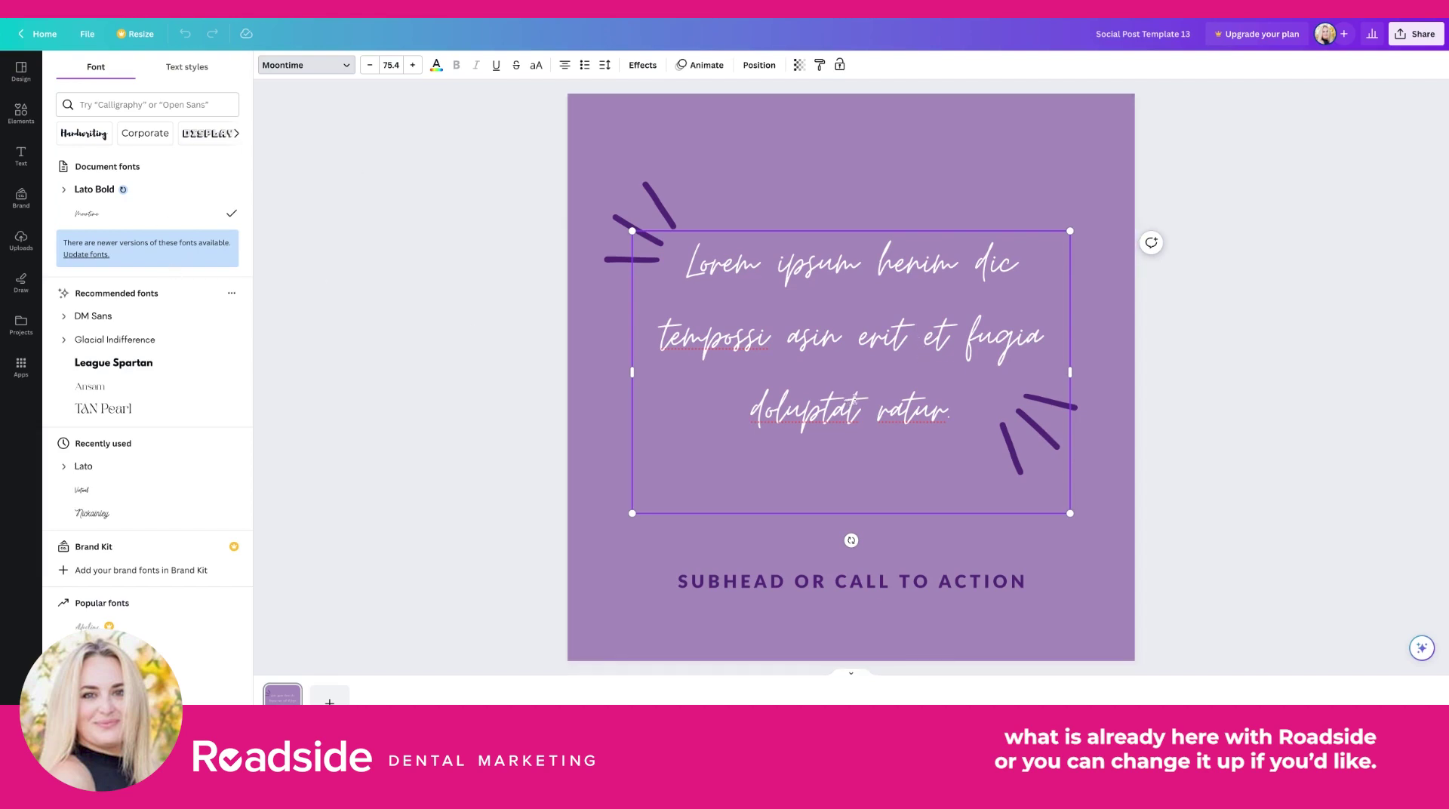
click(663, 166)
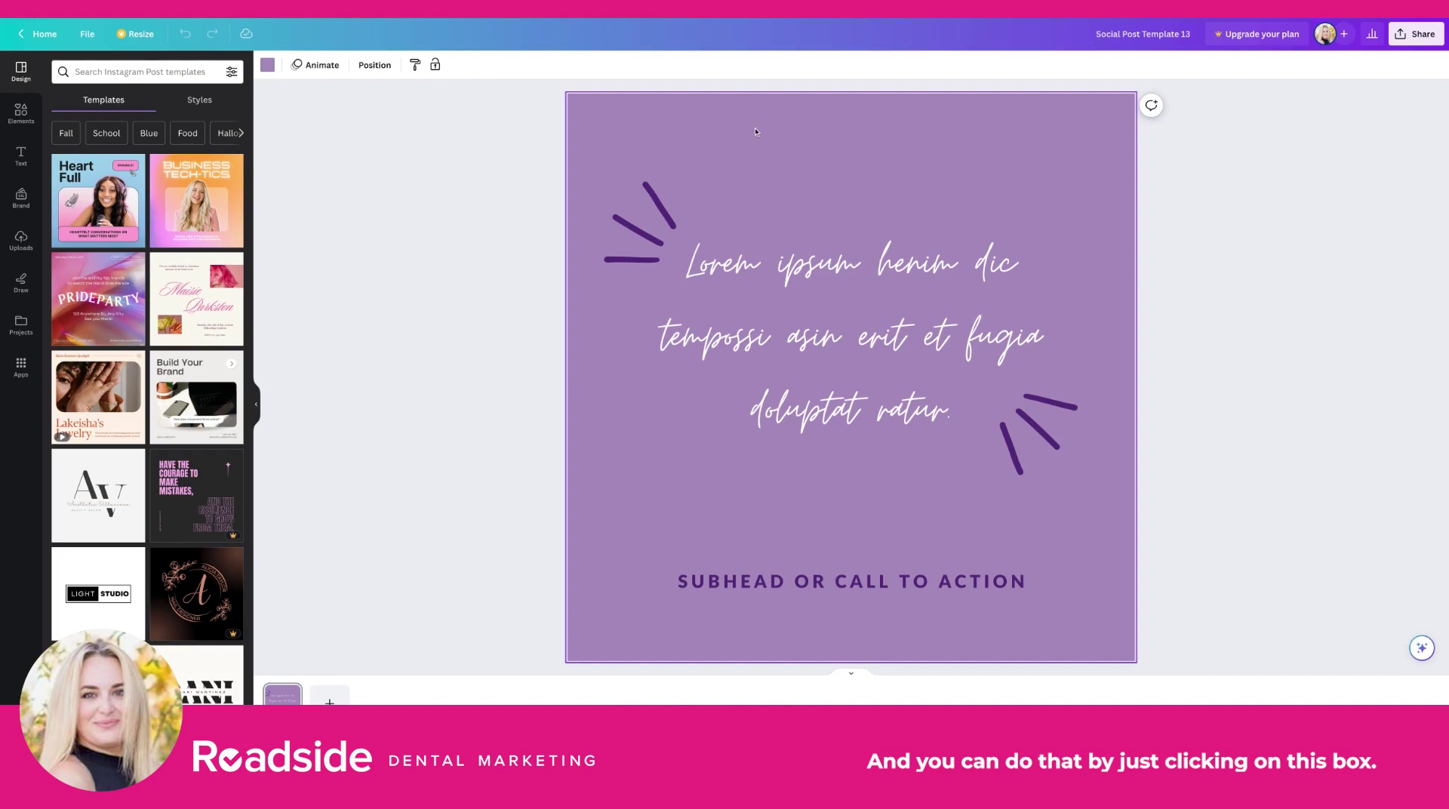
Step: Search the colour choices of the design's background for "blue" and leave them without applying a colour
click(829, 300)
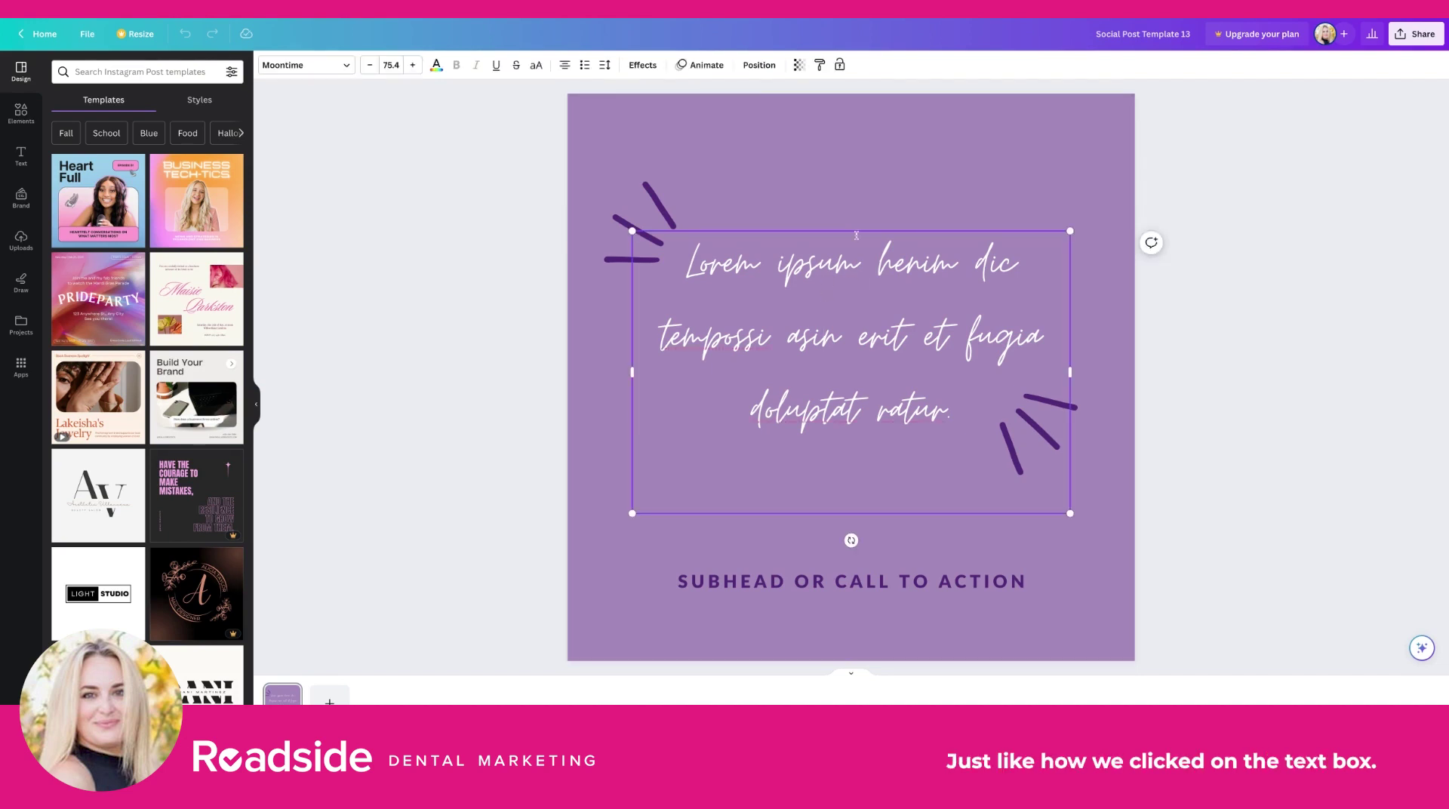
click(710, 117)
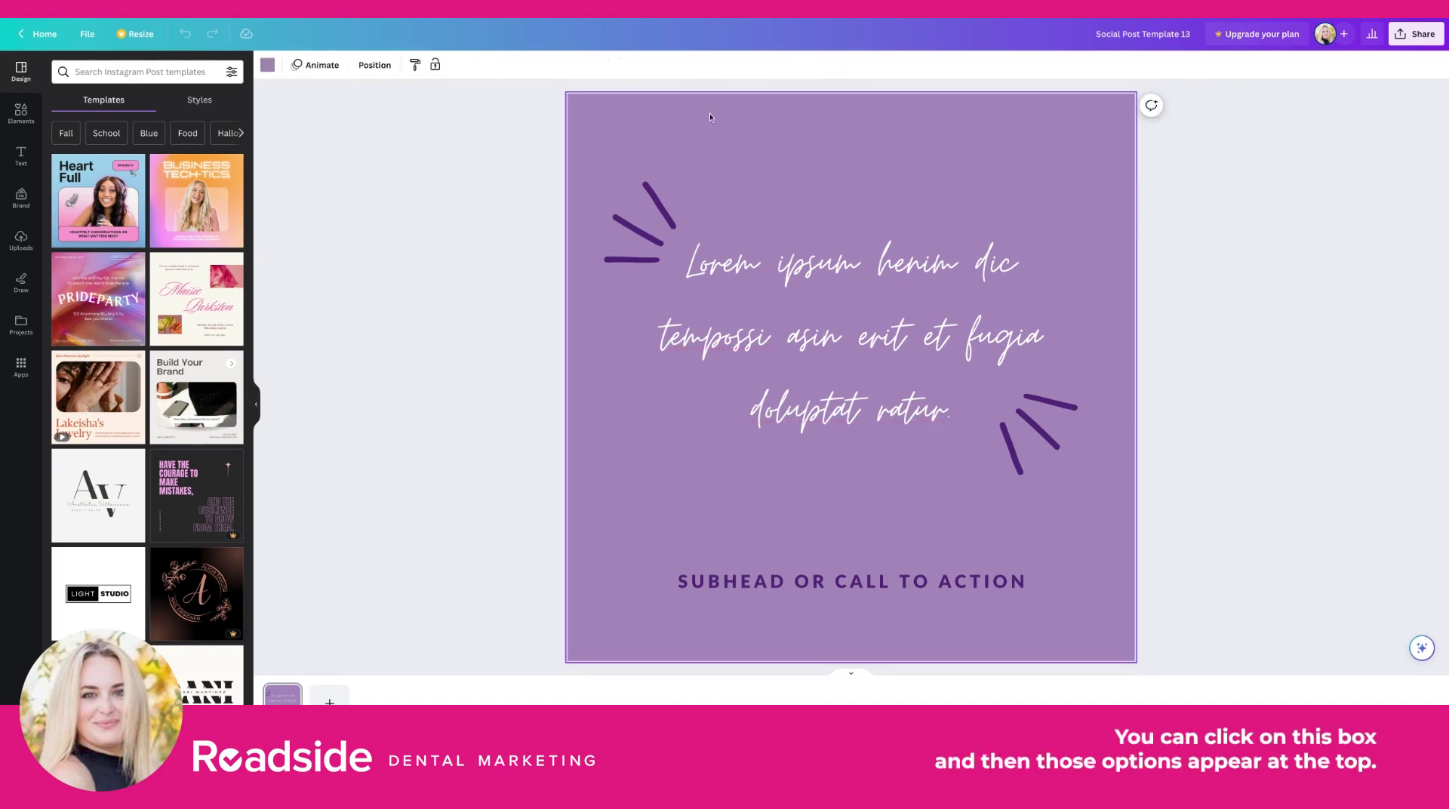
click(268, 66)
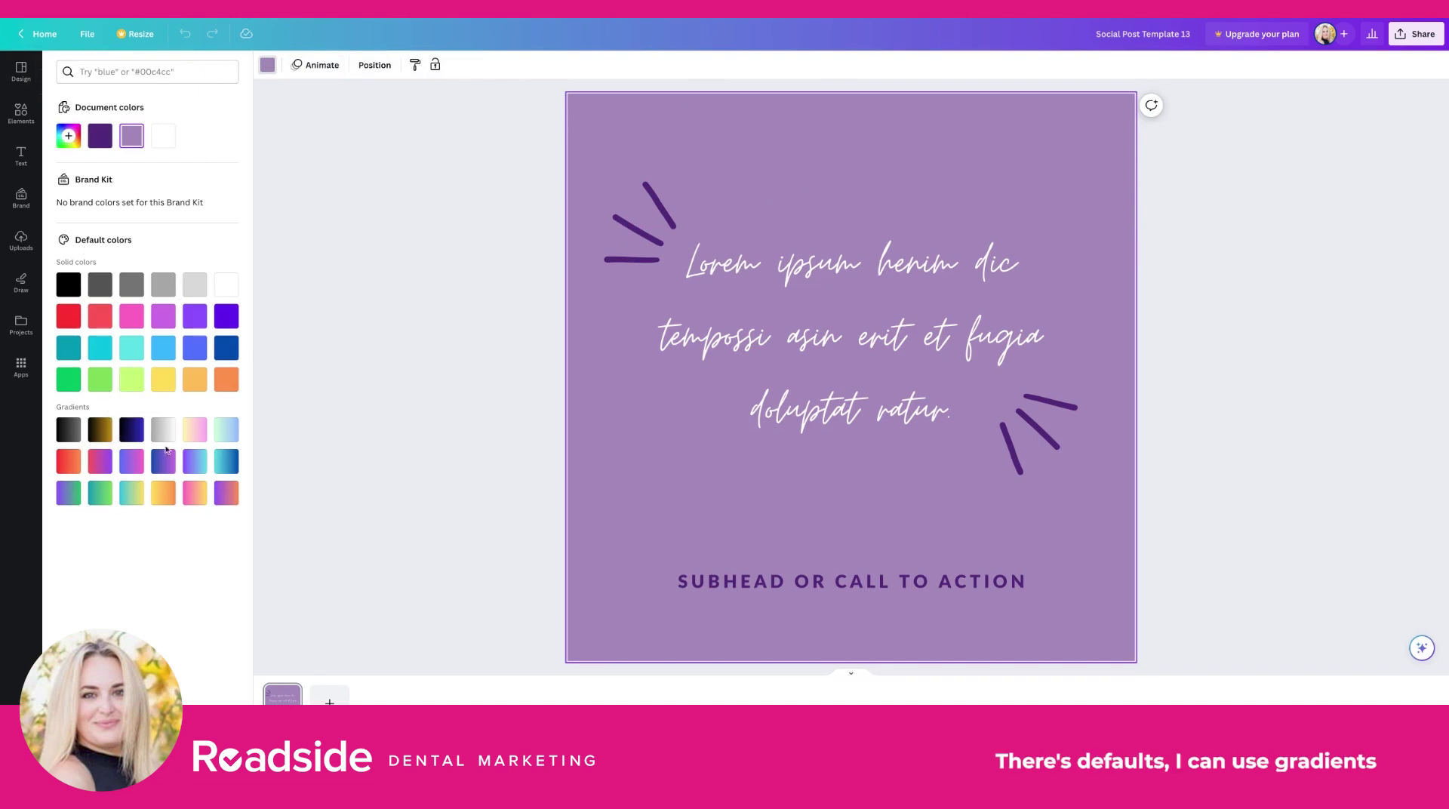
click(102, 74)
text(blue)
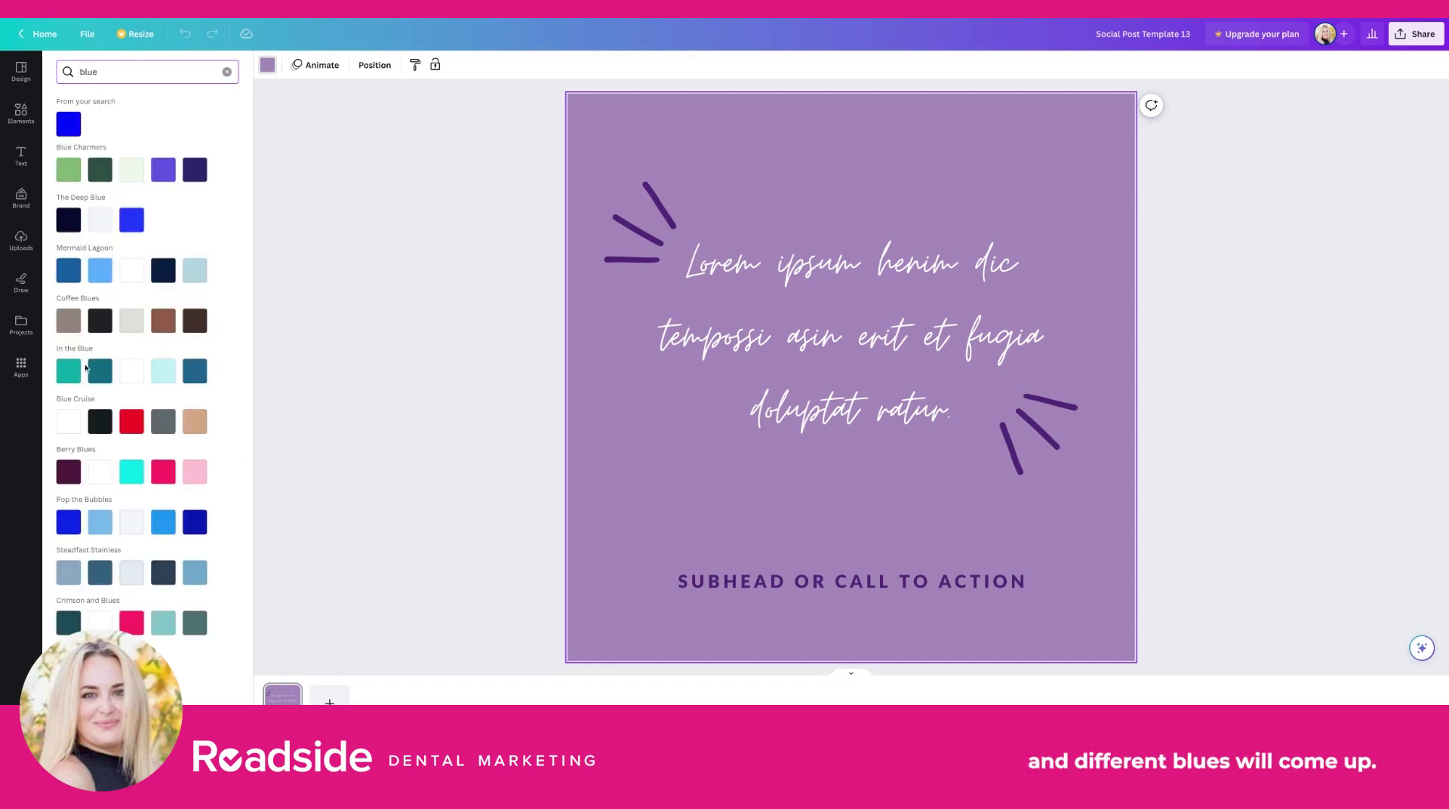
double_click(118, 78)
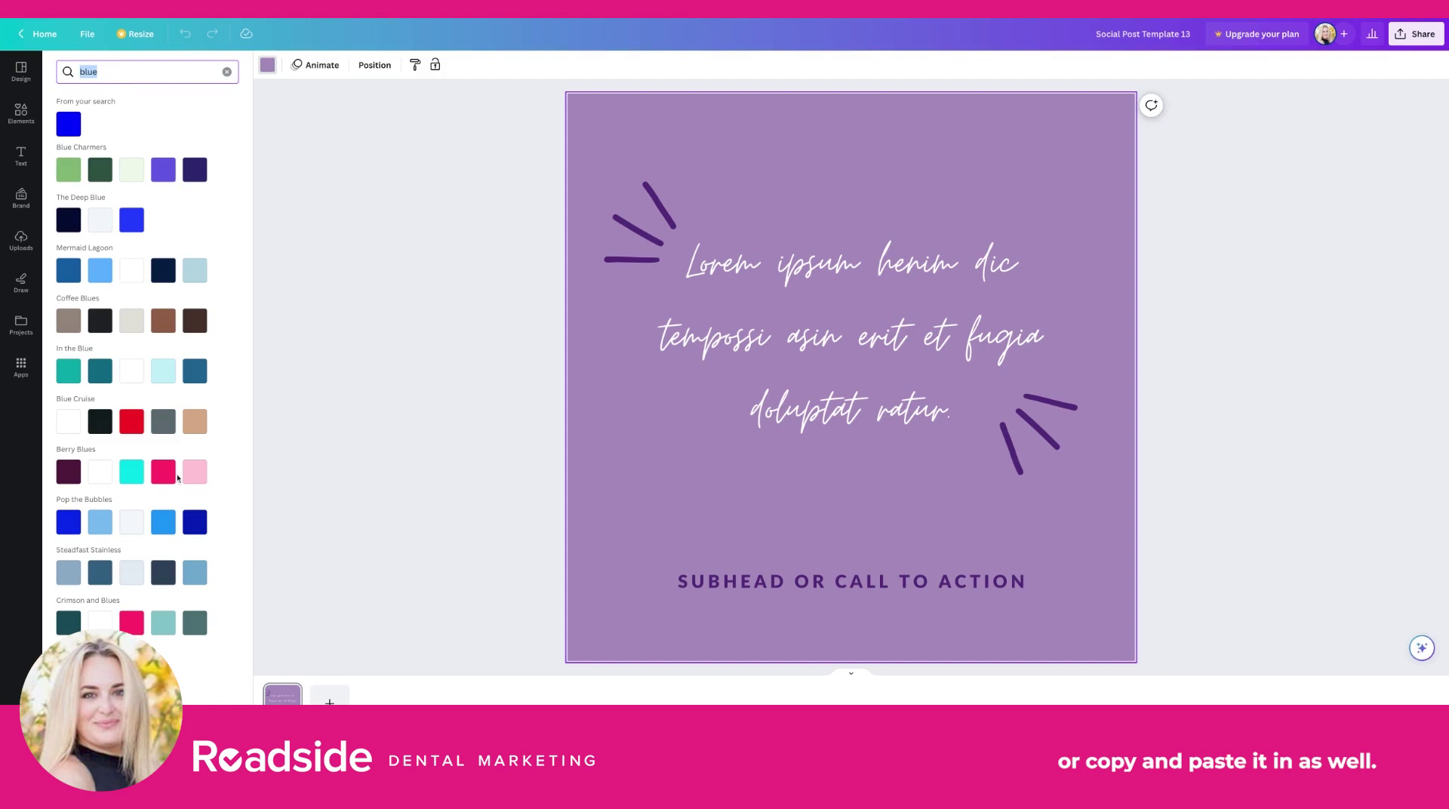
click(475, 358)
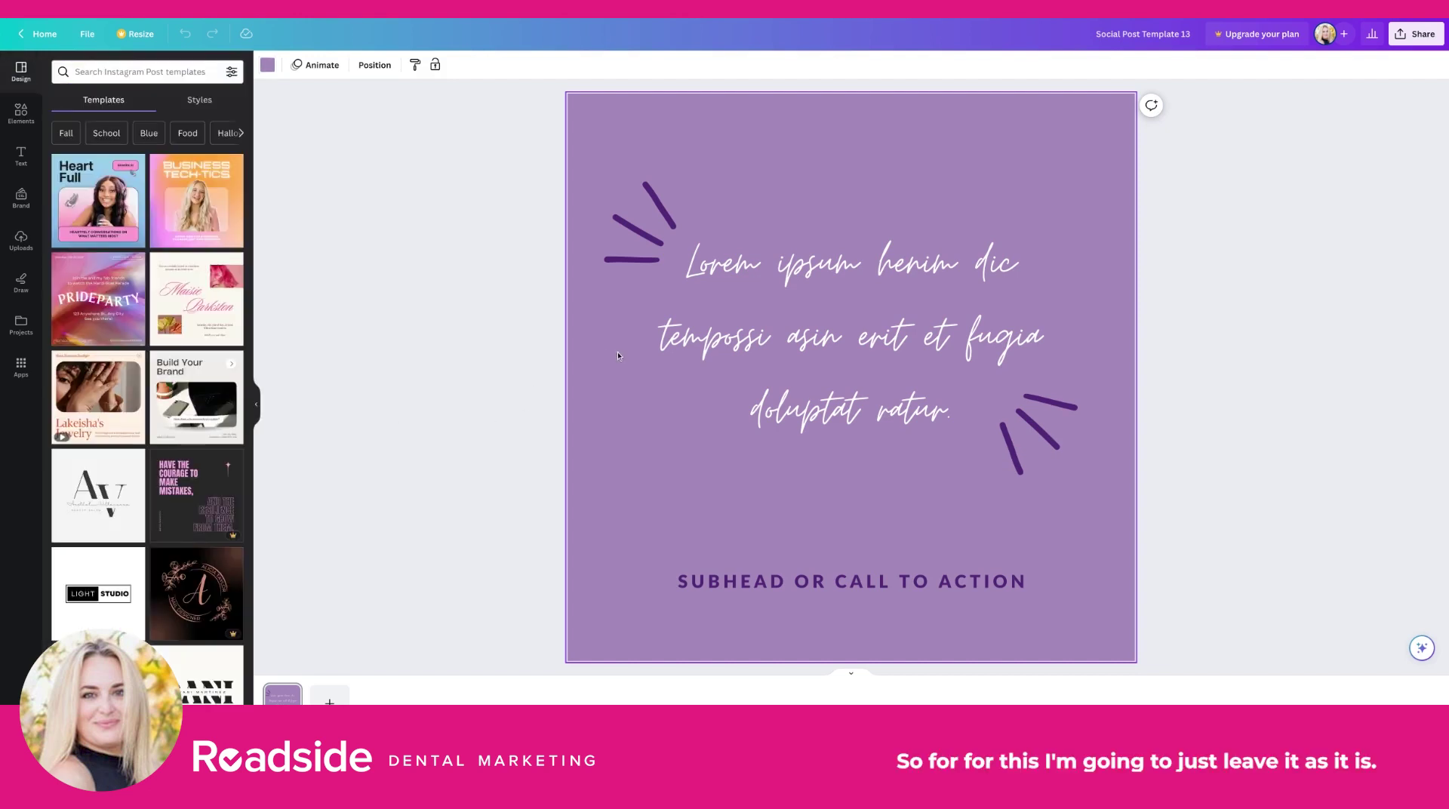
Step: View the colour choices for the burst lines above the start of the quote text
click(680, 220)
click(404, 65)
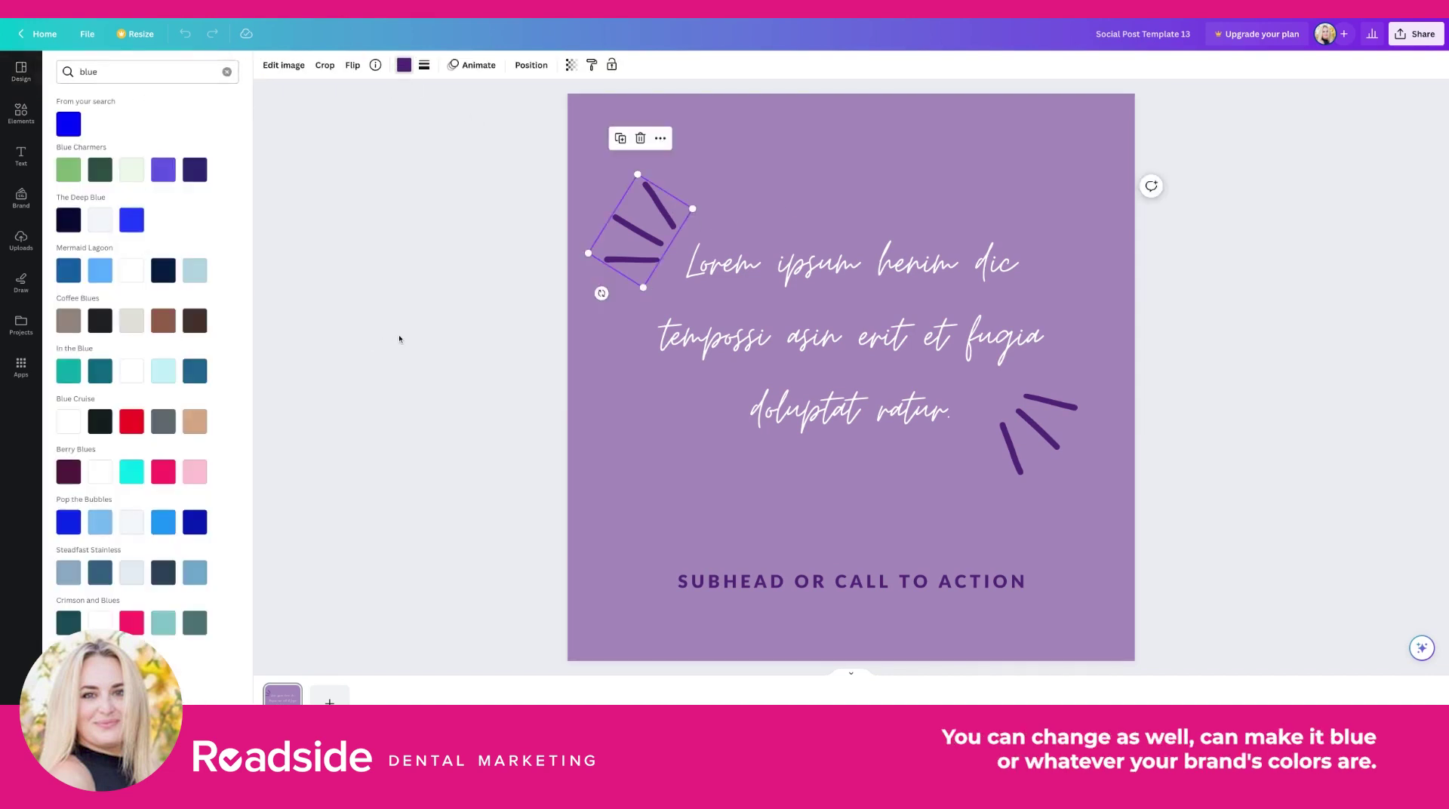
key(Escape)
Step: Replace the main quote with "Get your kid's perfect smile from just $189/mo.", without a trailing empty line, and shift its text box slightly down
key(Tab)
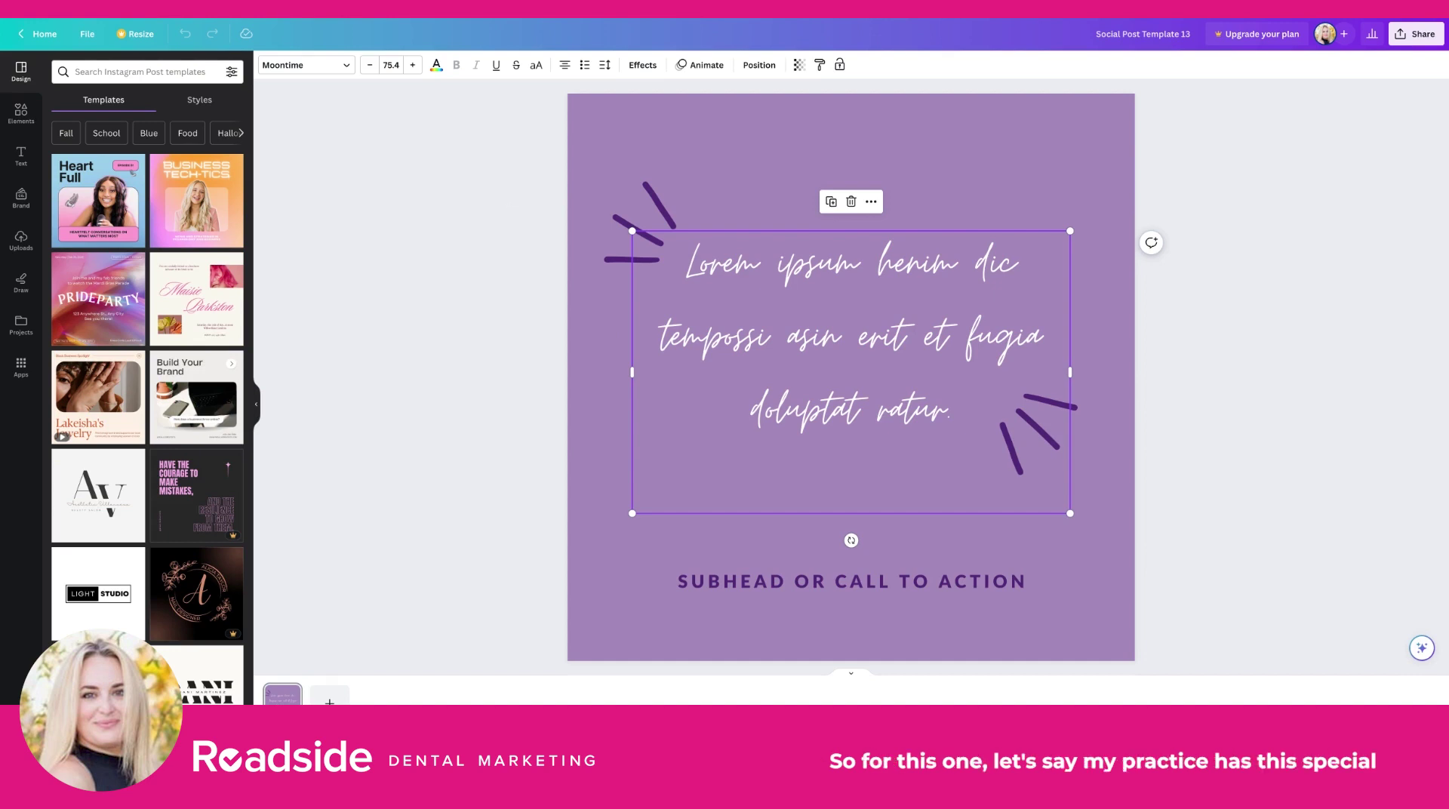
double_click(936, 336)
click(949, 411)
key(ctrl+a)
text(Get your kid's perfect smile from just $189/mo.)
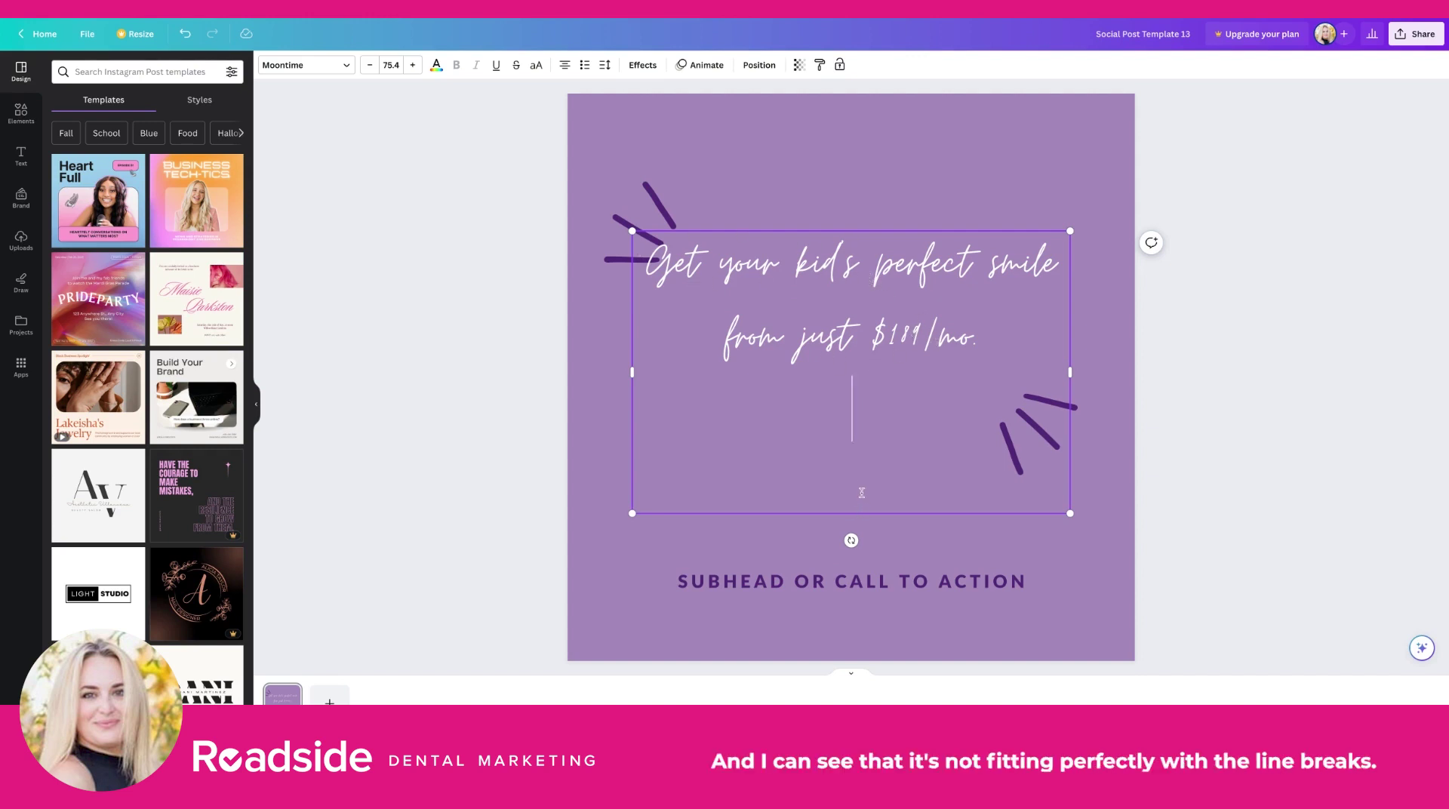
key(BackSpace)
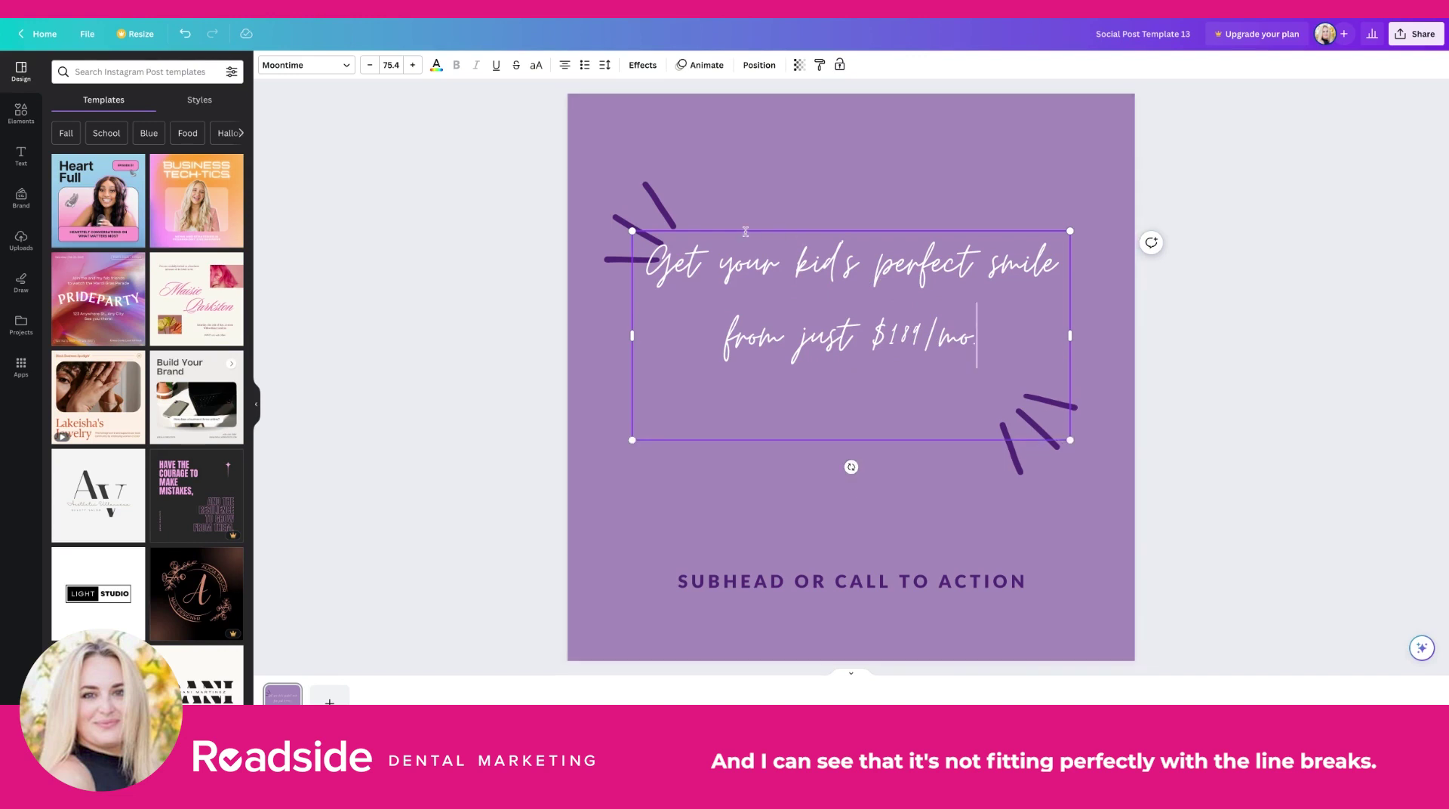
drag(755, 229, 755, 254)
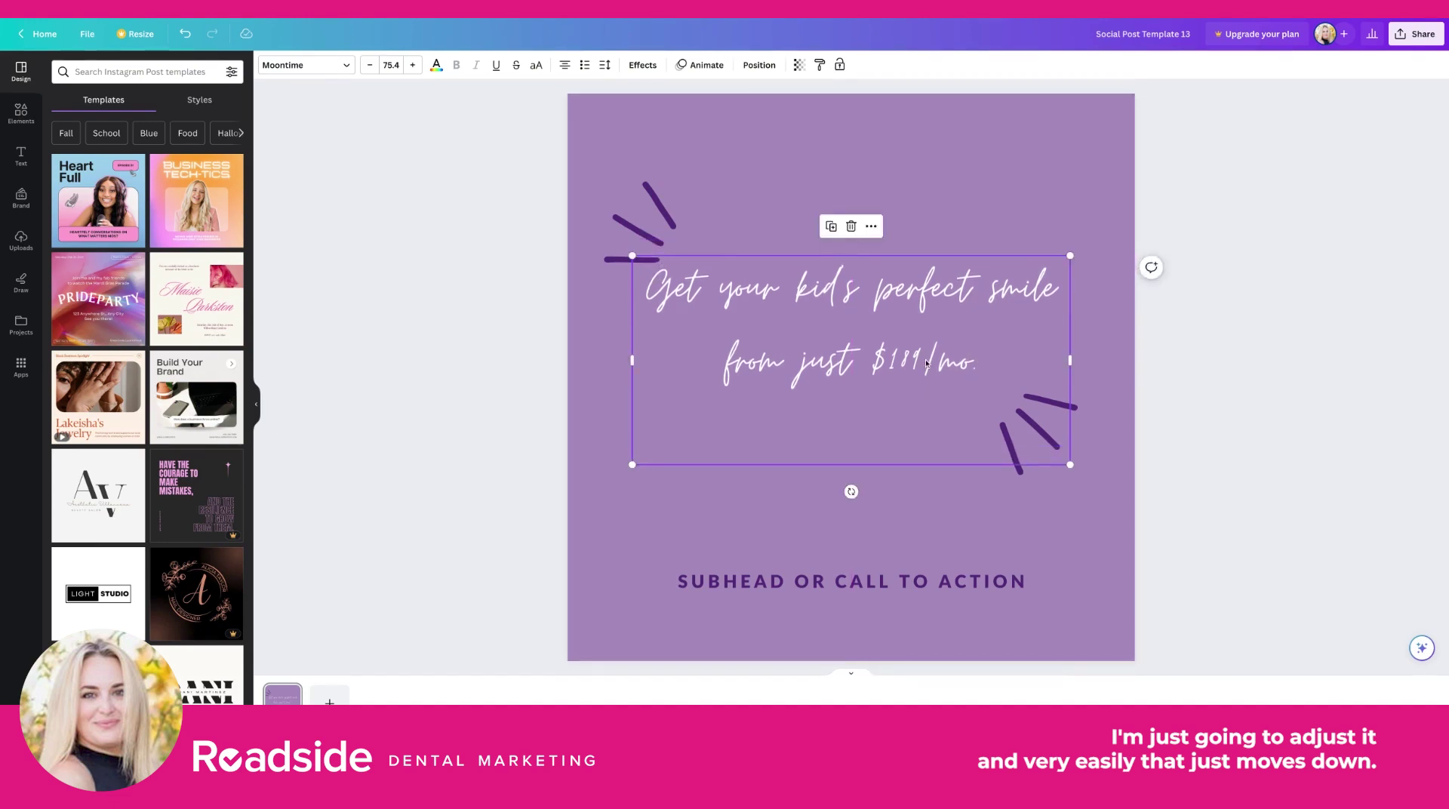
drag(895, 291, 895, 309)
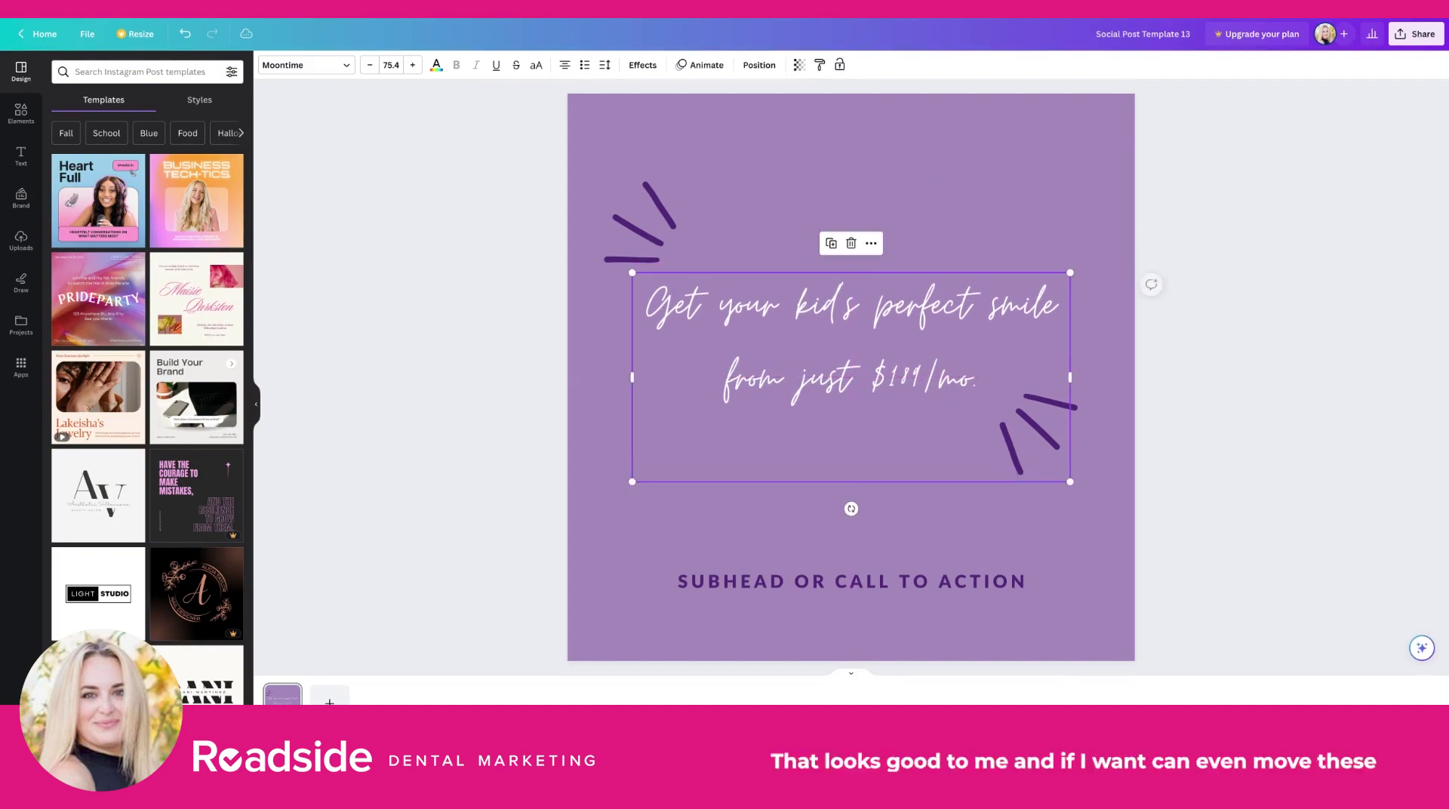
Step: Reposition the two burst-line graphics so they frame the start and end of the two-line headline
click(659, 246)
mouse_move(658, 246)
mouse_down()
mouse_move(639, 279)
mouse_move(659, 246)
mouse_up()
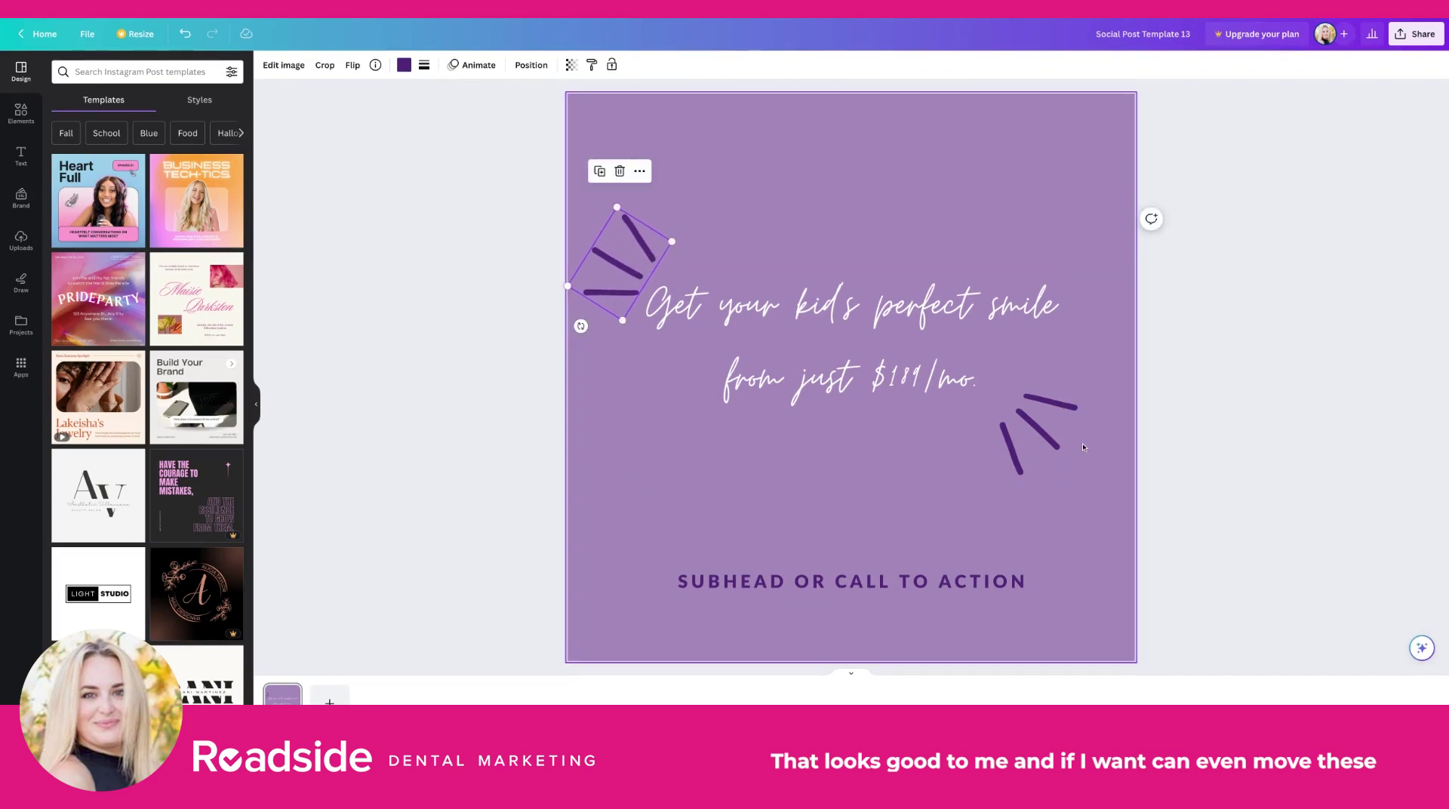
click(1041, 433)
click(1079, 416)
drag(1066, 409, 1064, 412)
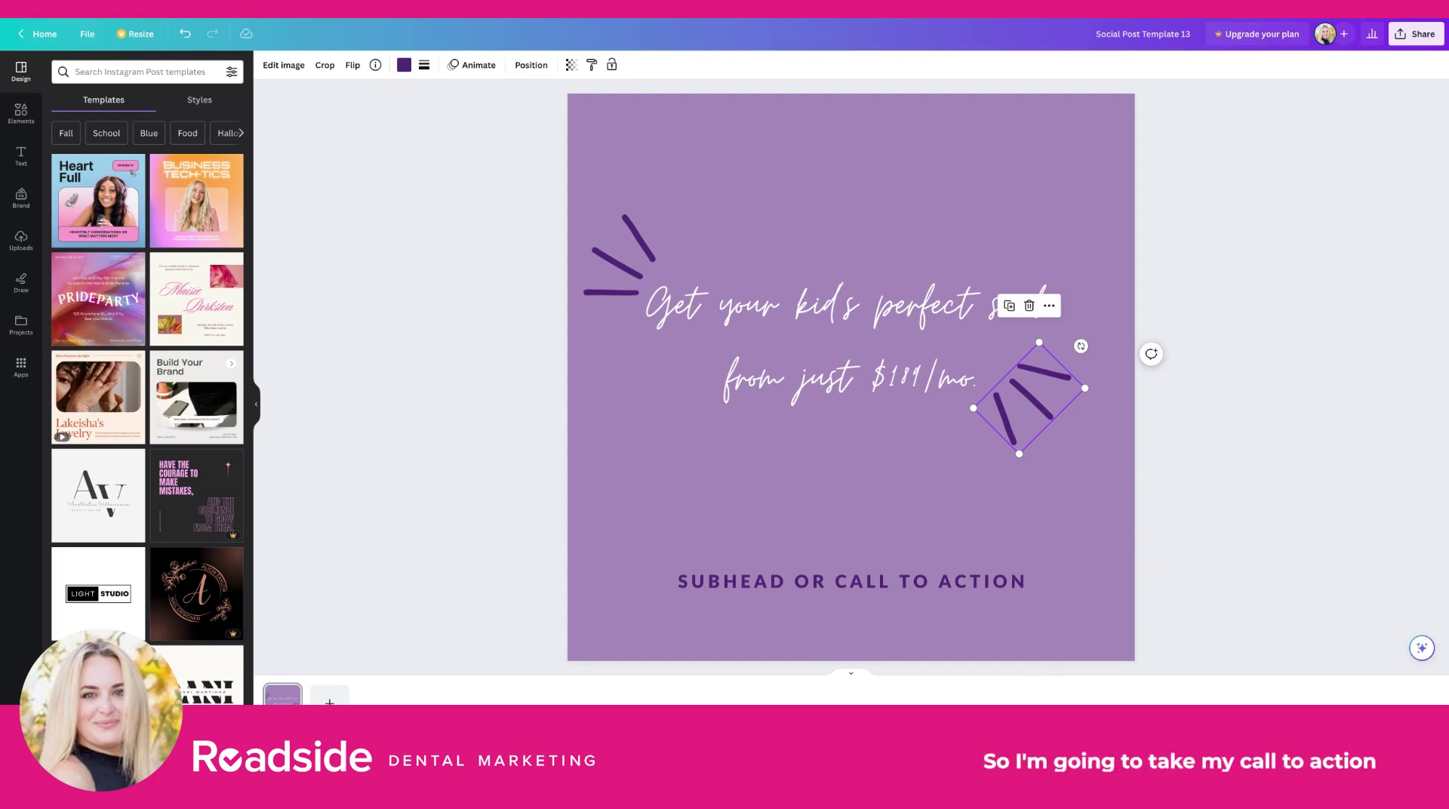
Step: Replace the subhead text below the headline with "Act Now - see details in caption"
click(781, 582)
double_click(781, 582)
text(Act Now - see details in caption)
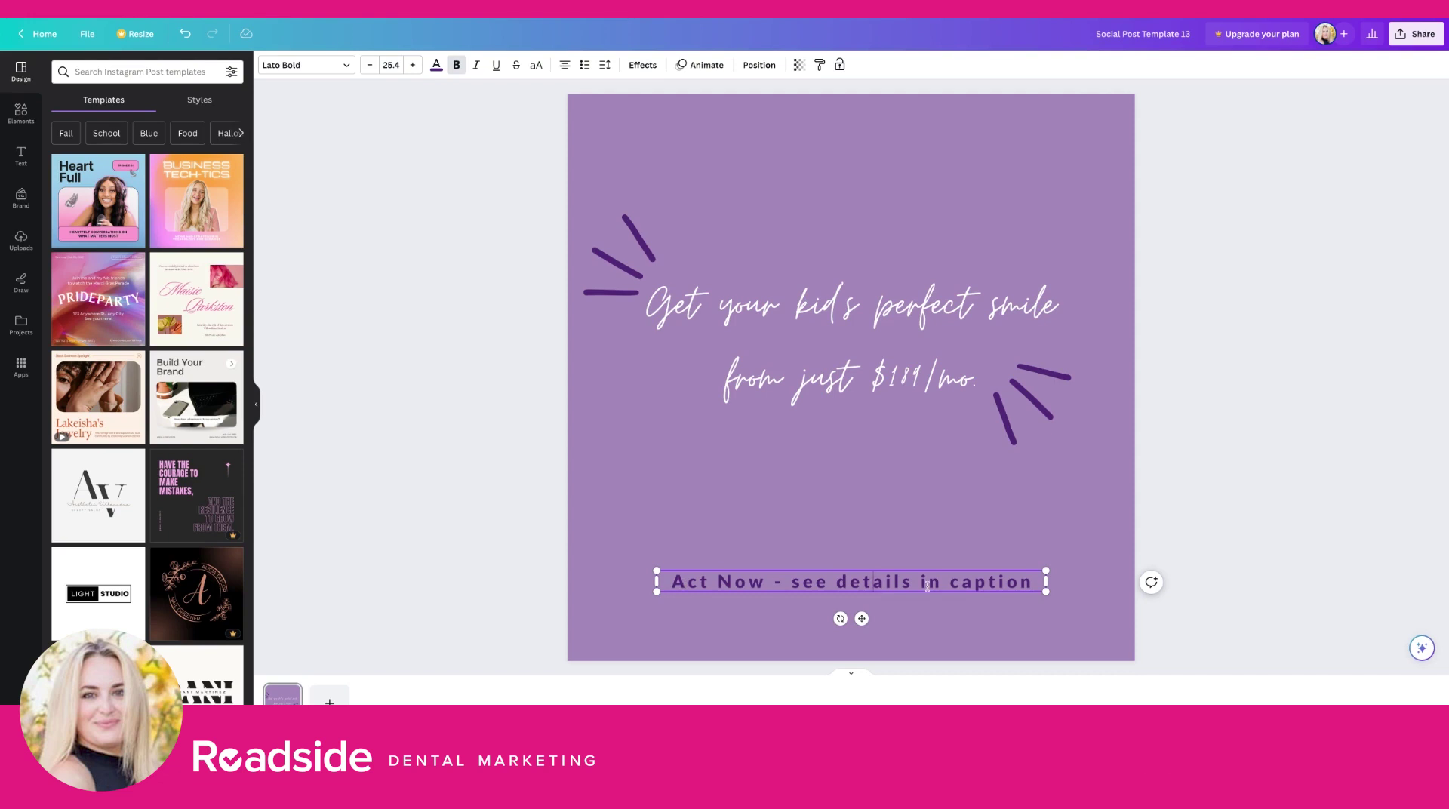
Step: Put "Act Now" in the subhead into capitals and end the line with a period, giving "ACT NOW - see details in caption."
shift+click(764, 582)
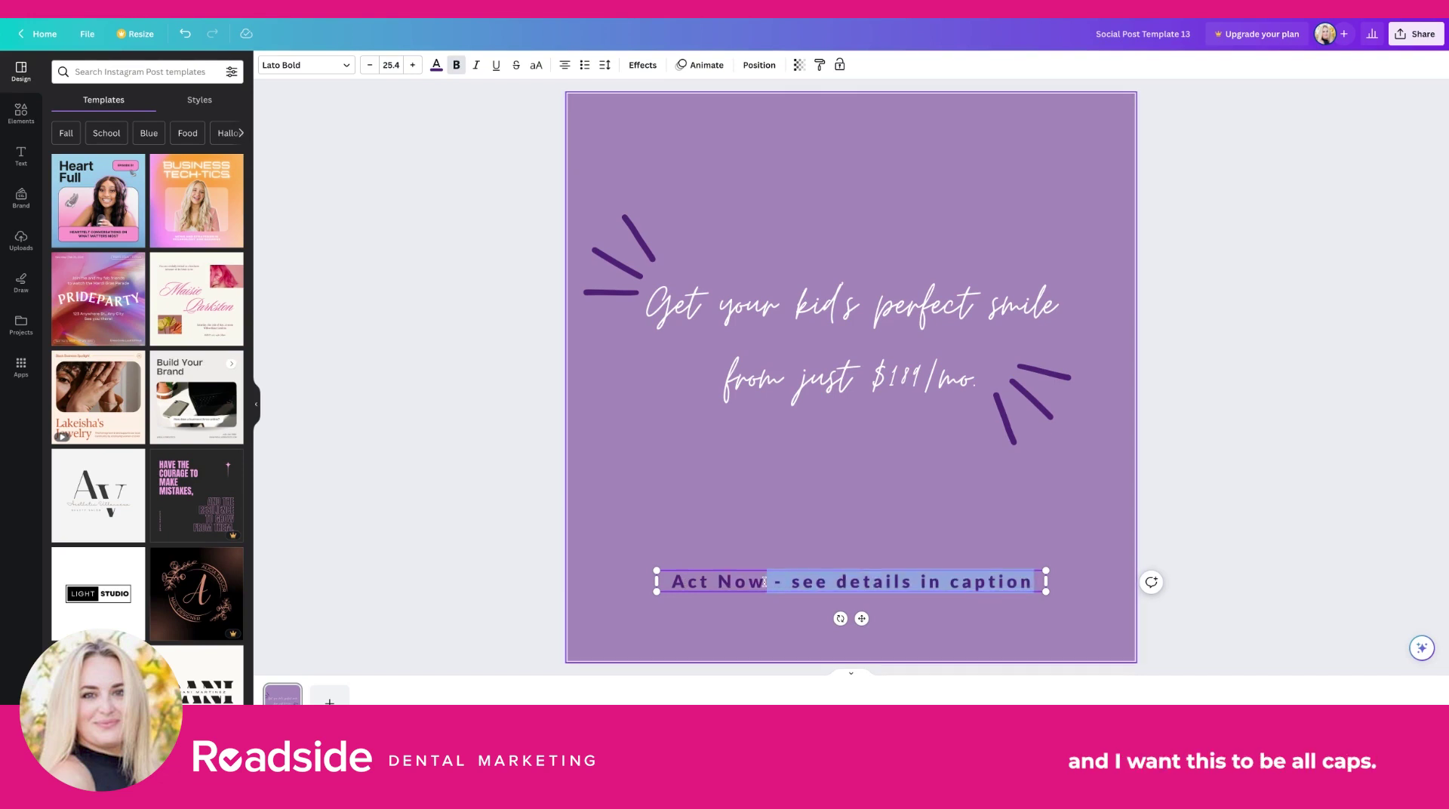
drag(764, 581, 667, 582)
text(ACT N)
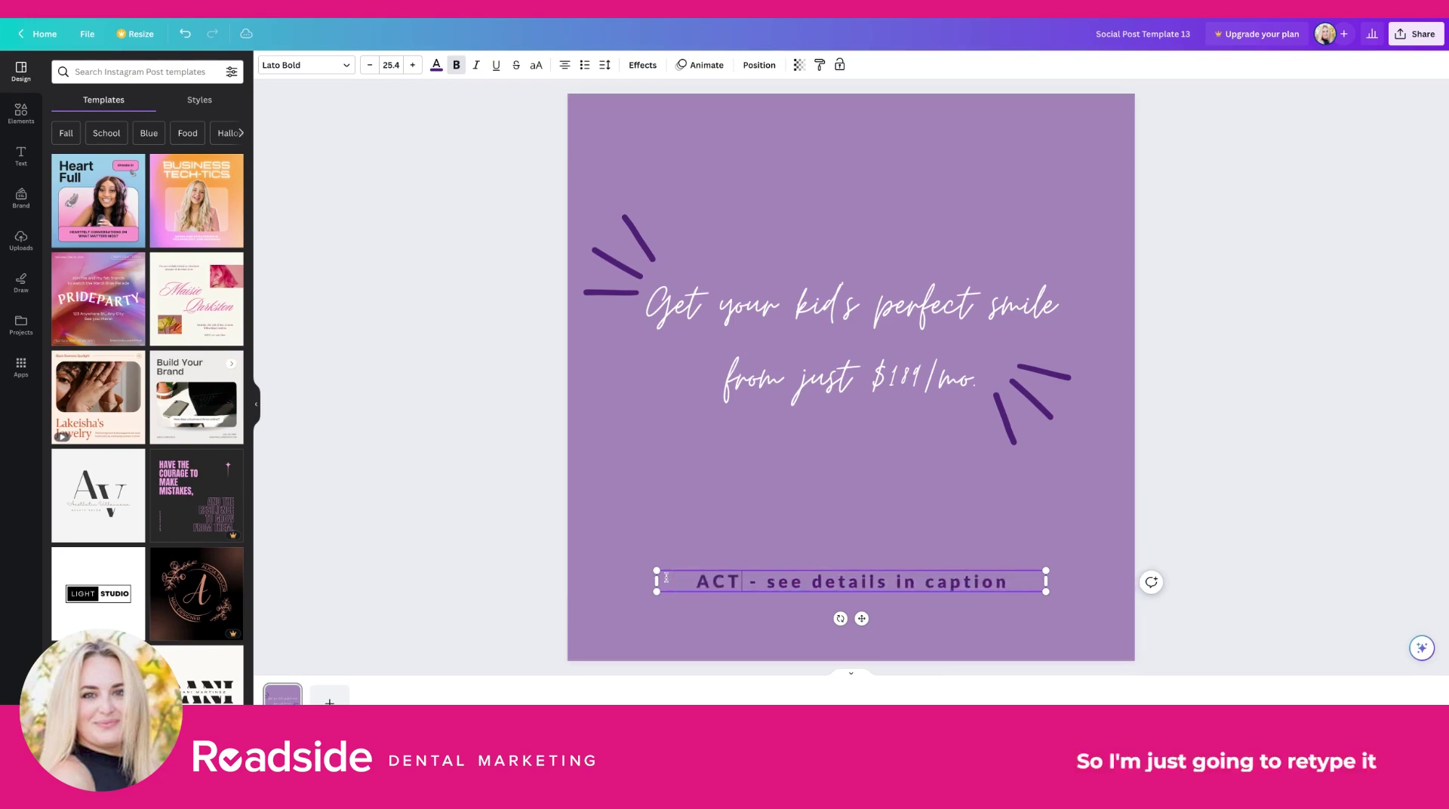
text(OW)
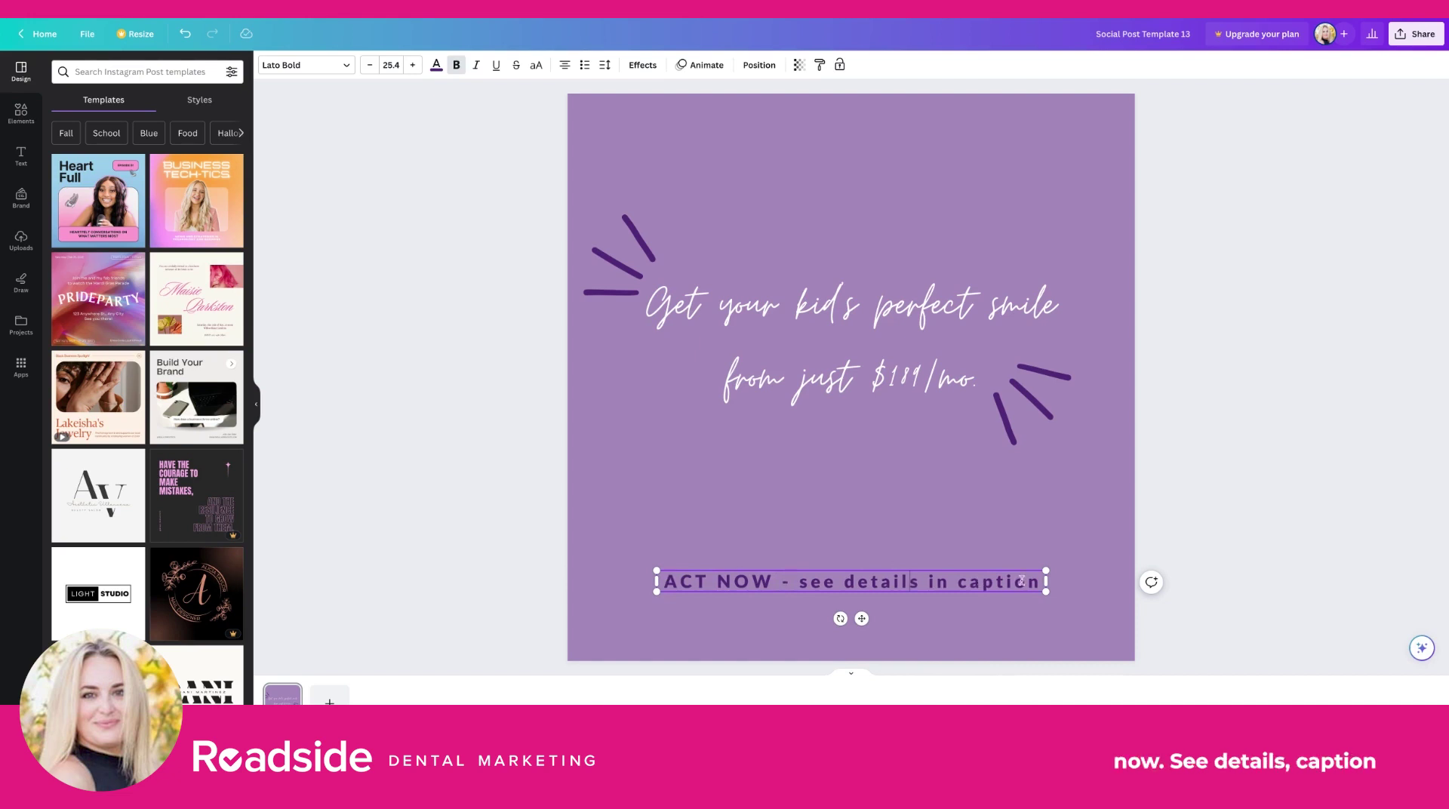
text(.)
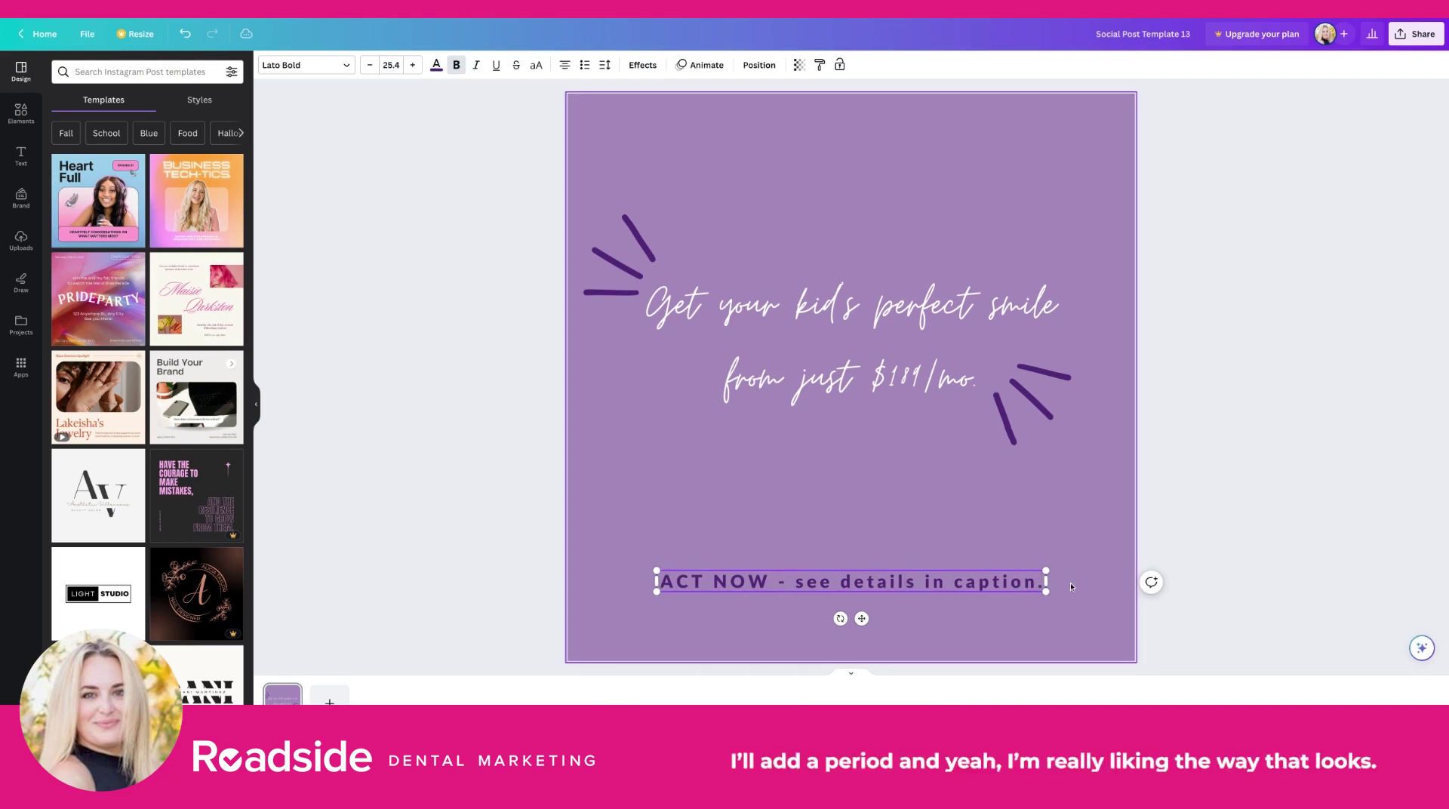
click(1109, 488)
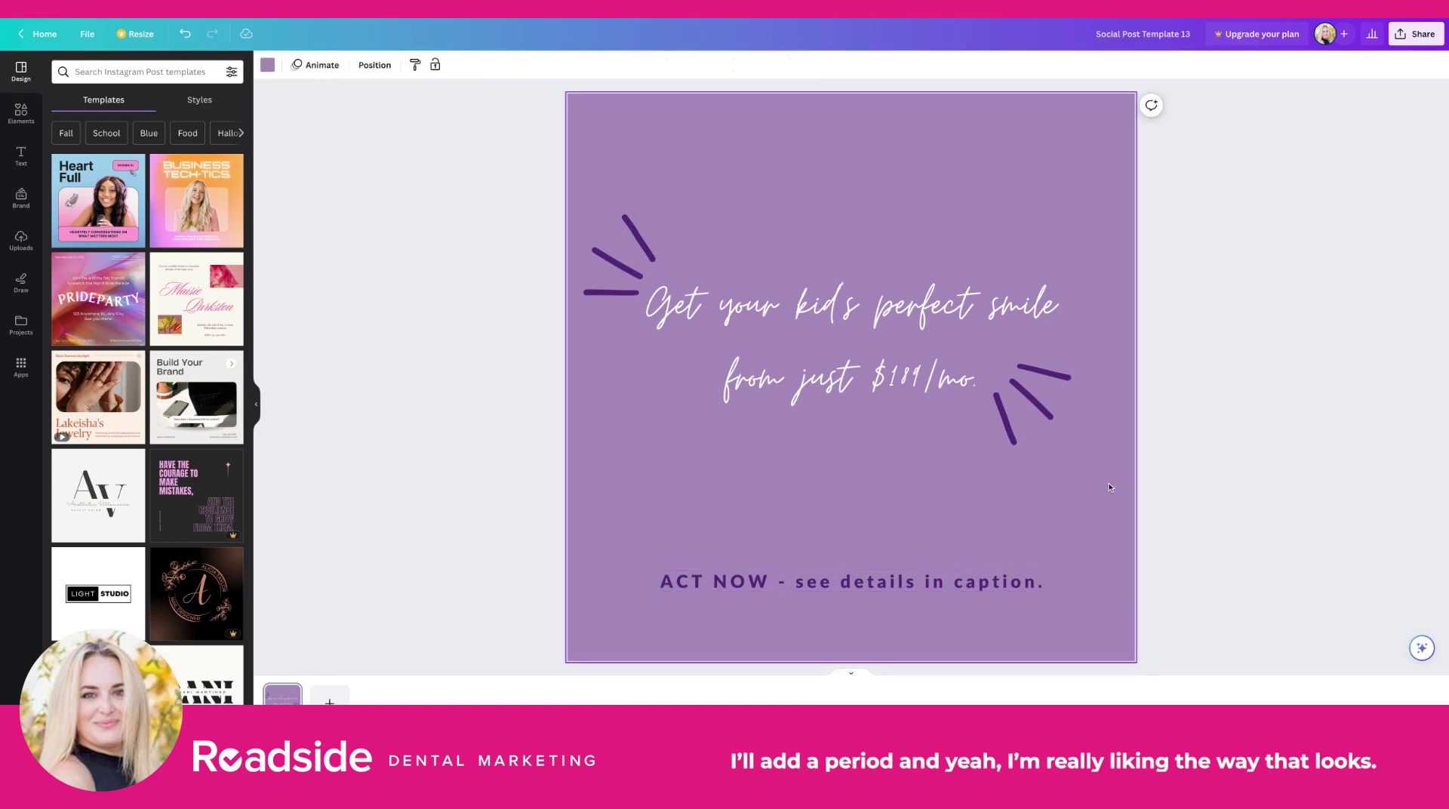
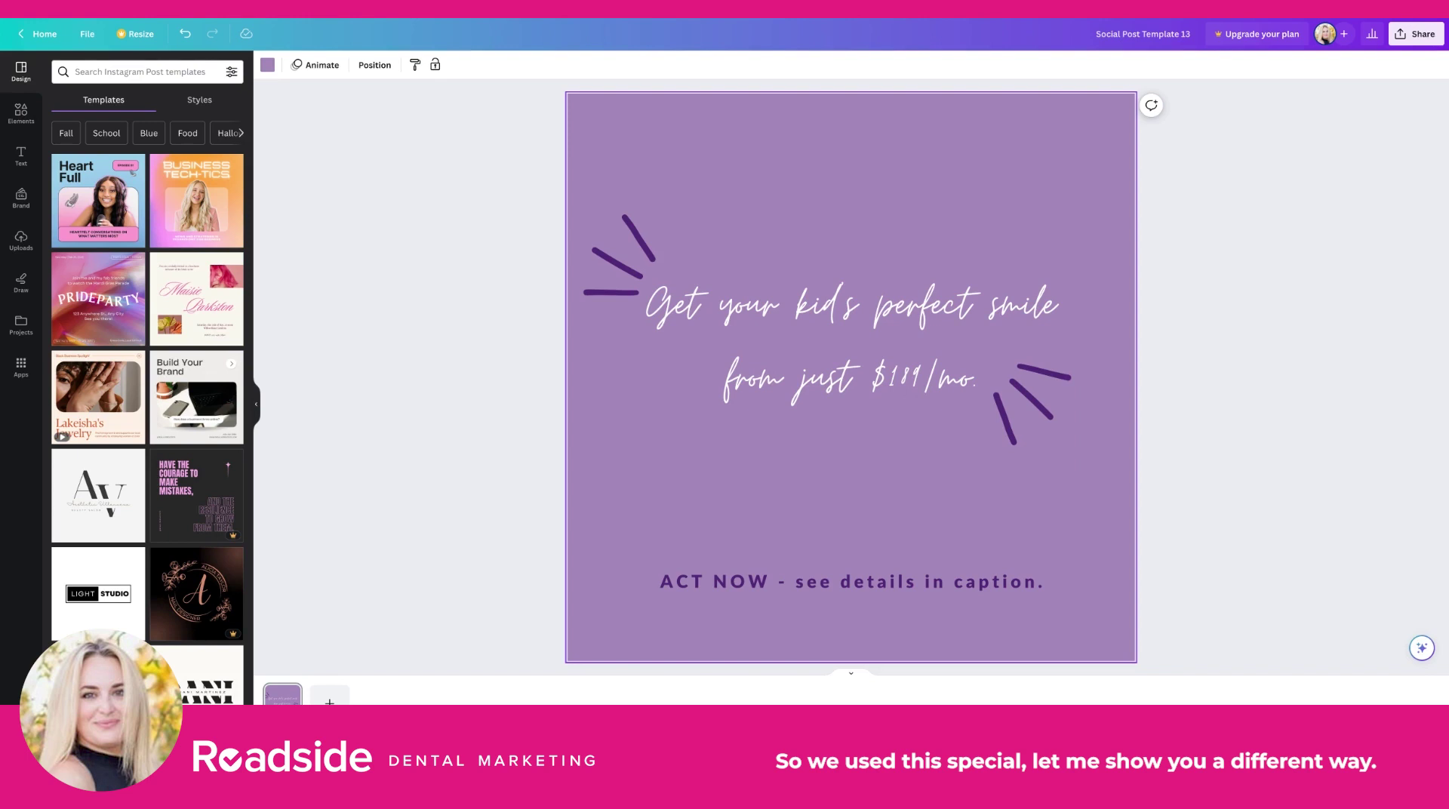
Step: Replace the two-line headline with the quote "Remember to smile." and select the whole new line
click(820, 310)
click(821, 310)
key(ctrl+a)
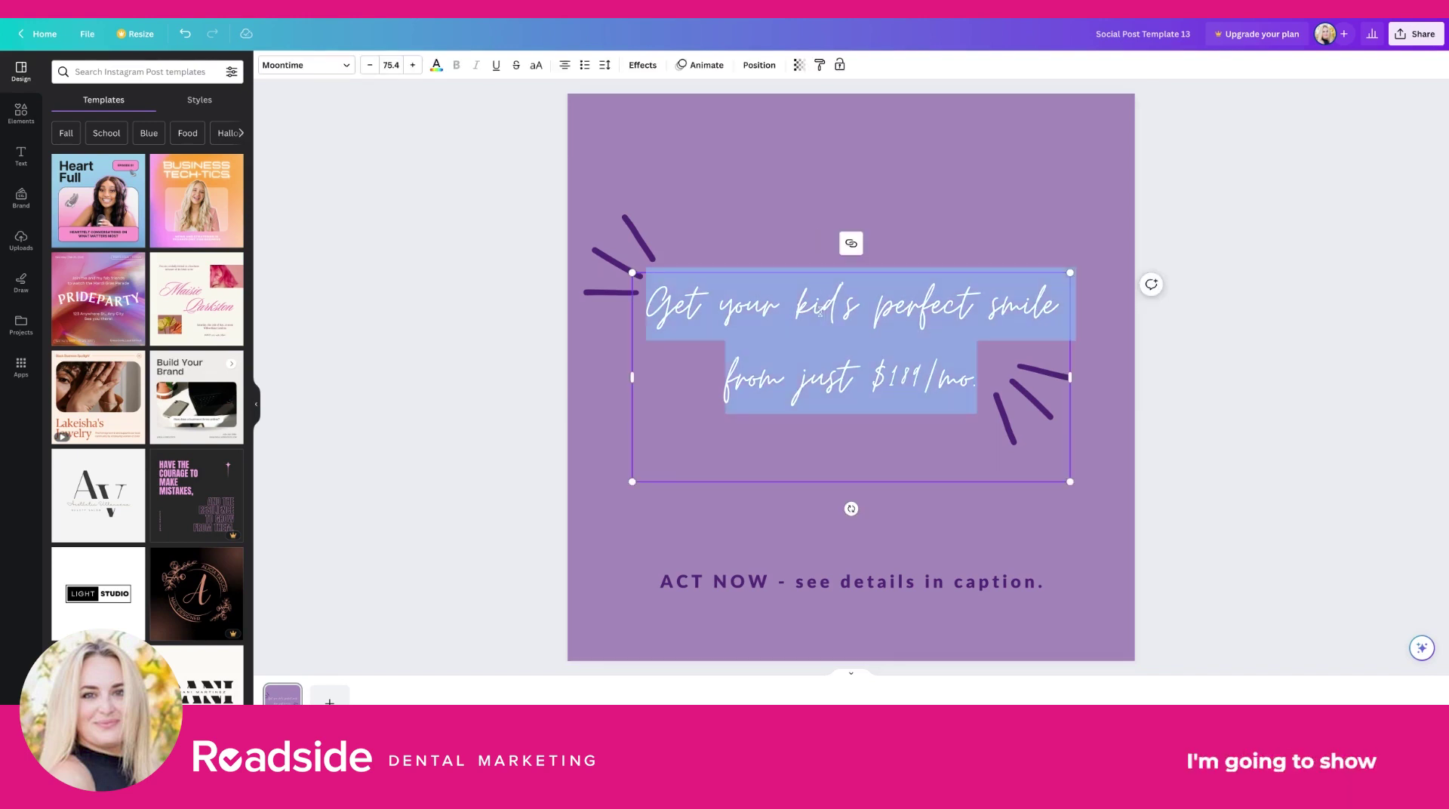
text(Remember to smile.)
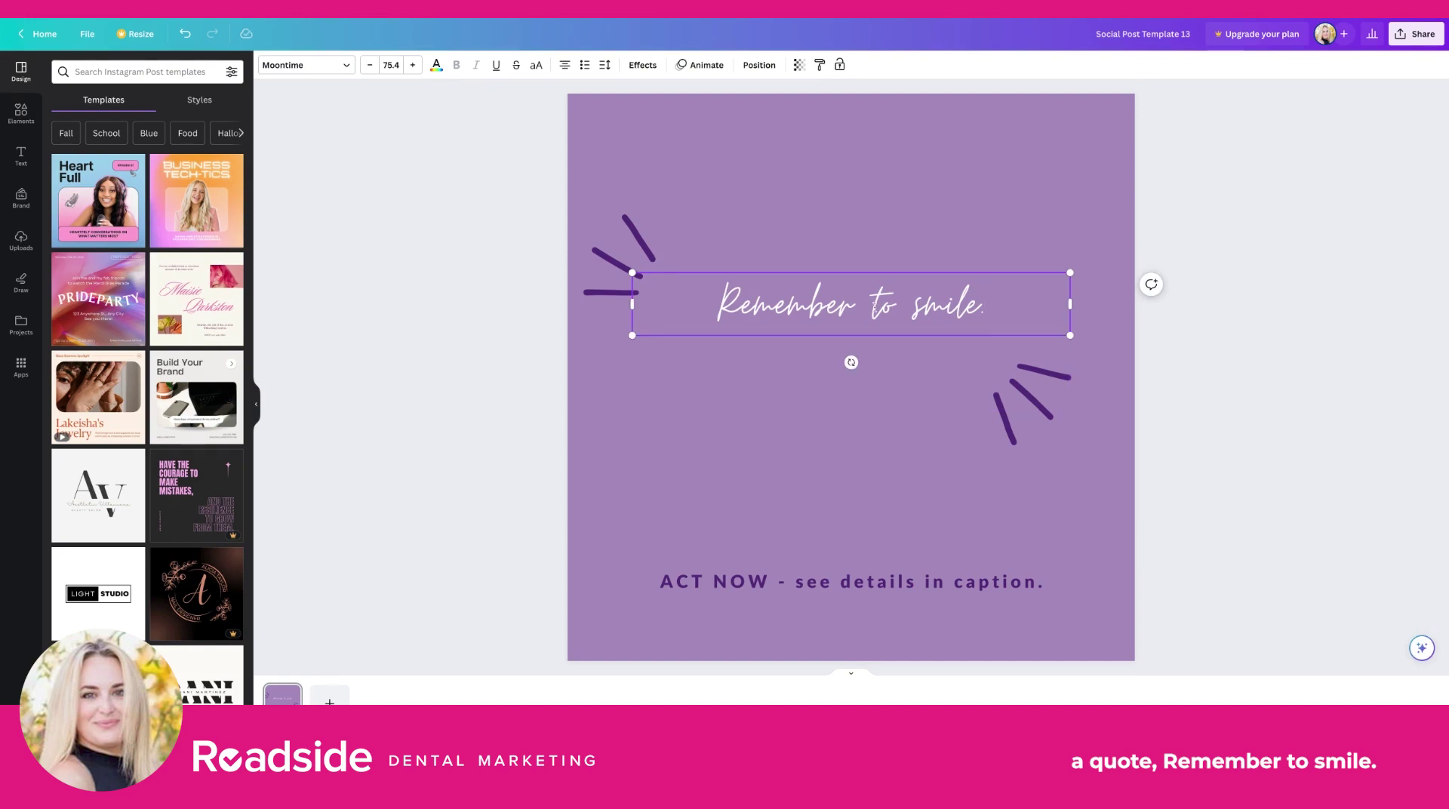
drag(996, 308, 487, 179)
Step: Enlarge the selected quote text in small font size increments
click(413, 65)
click(413, 66)
click(413, 66)
click(413, 65)
click(413, 65)
click(413, 66)
click(412, 66)
click(413, 66)
click(413, 66)
click(413, 66)
click(413, 66)
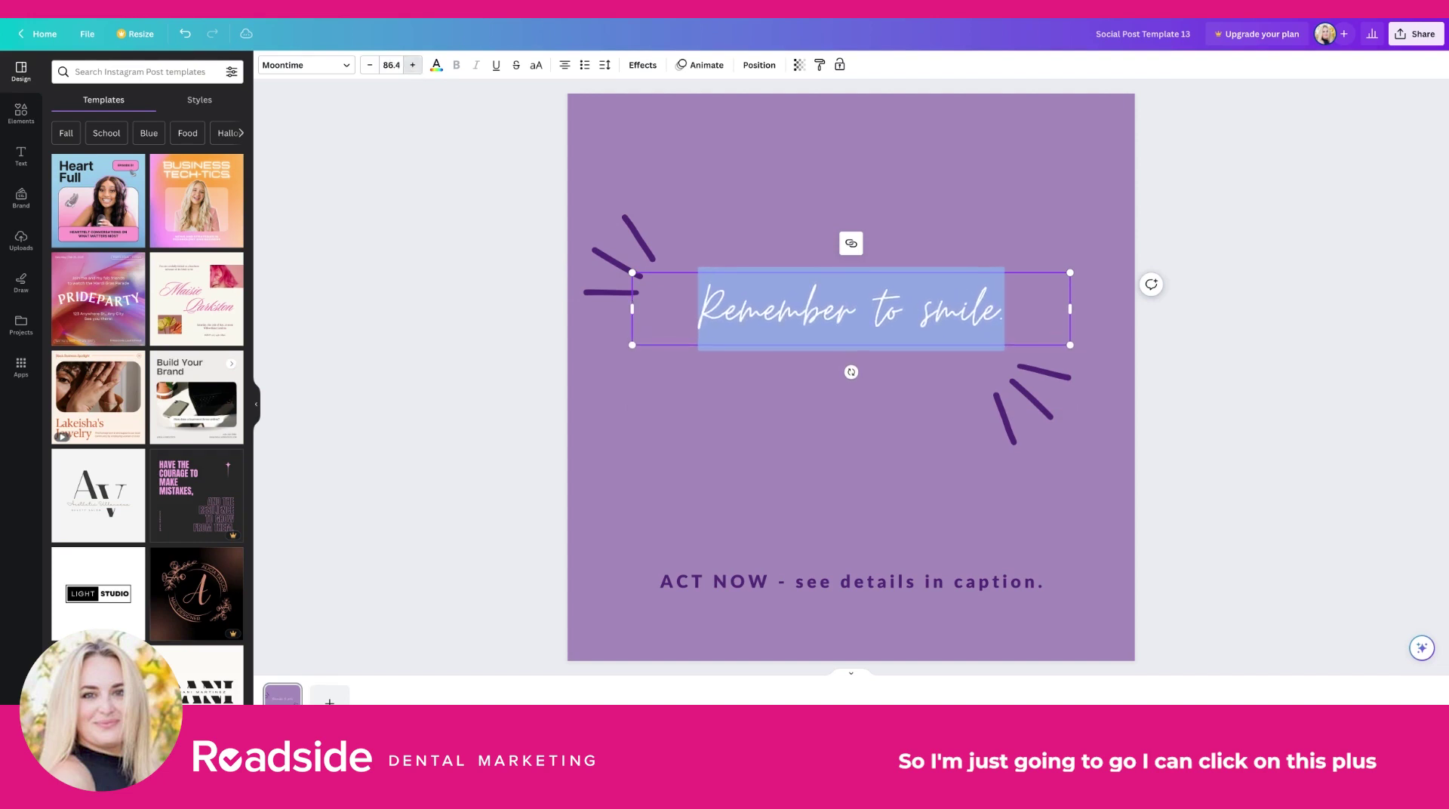
click(413, 65)
click(413, 65)
click(413, 66)
click(412, 66)
click(413, 65)
click(412, 65)
click(413, 66)
click(413, 66)
click(413, 66)
click(413, 65)
Step: Set the quote's font size to 150, widen its text box on both sides to fit one line, and centre it on the page
click(392, 65)
text(150)
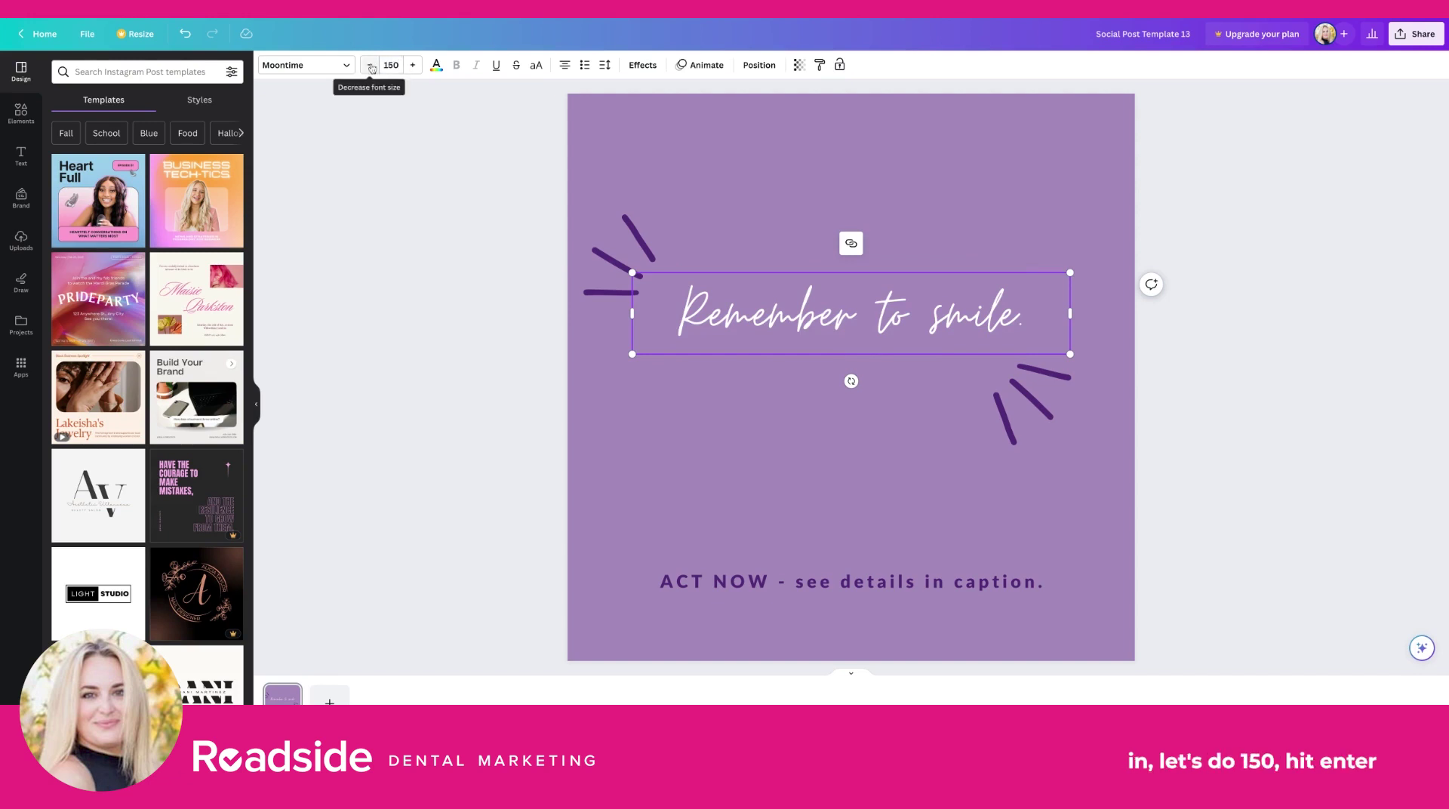
key(Return)
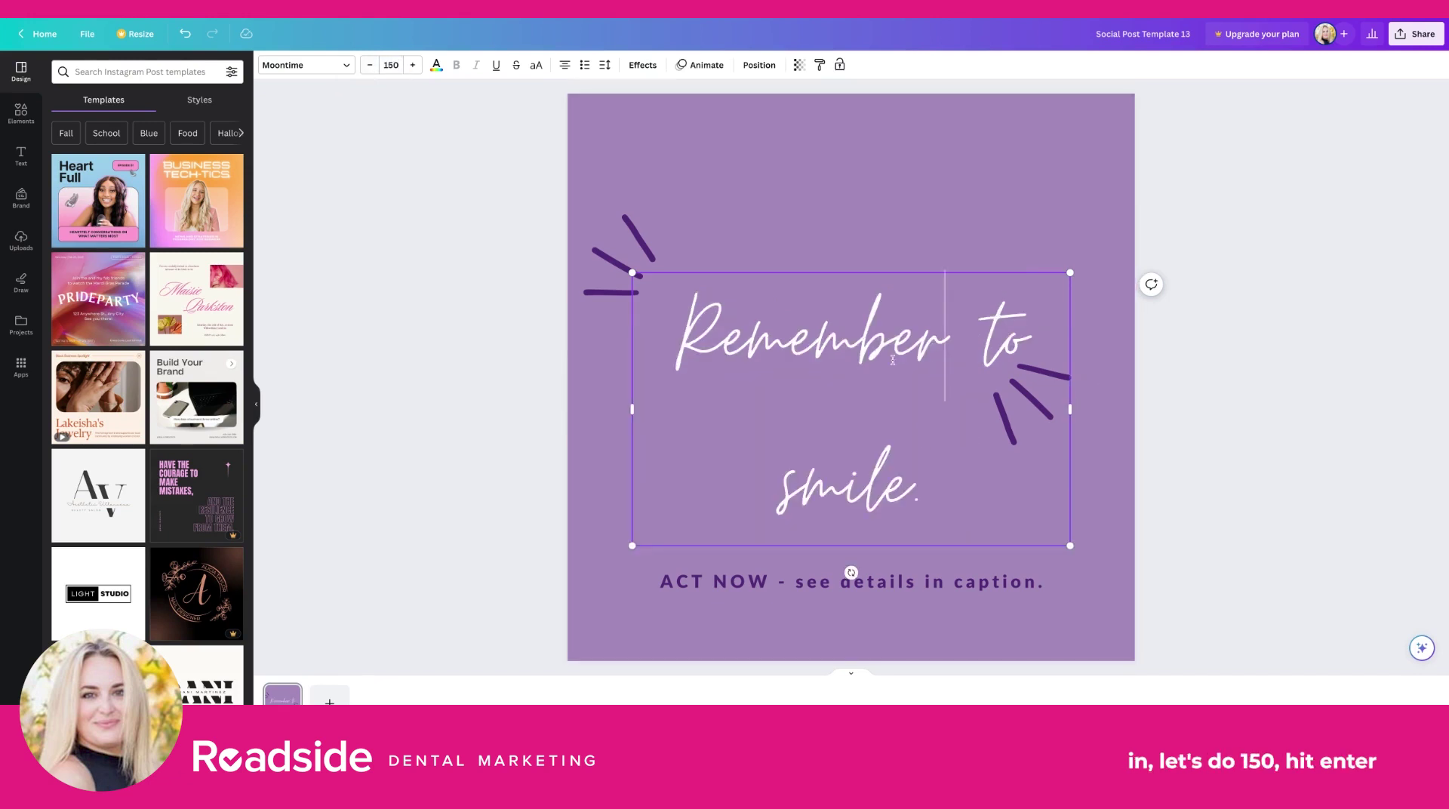
double_click(917, 361)
drag(1070, 409, 1127, 409)
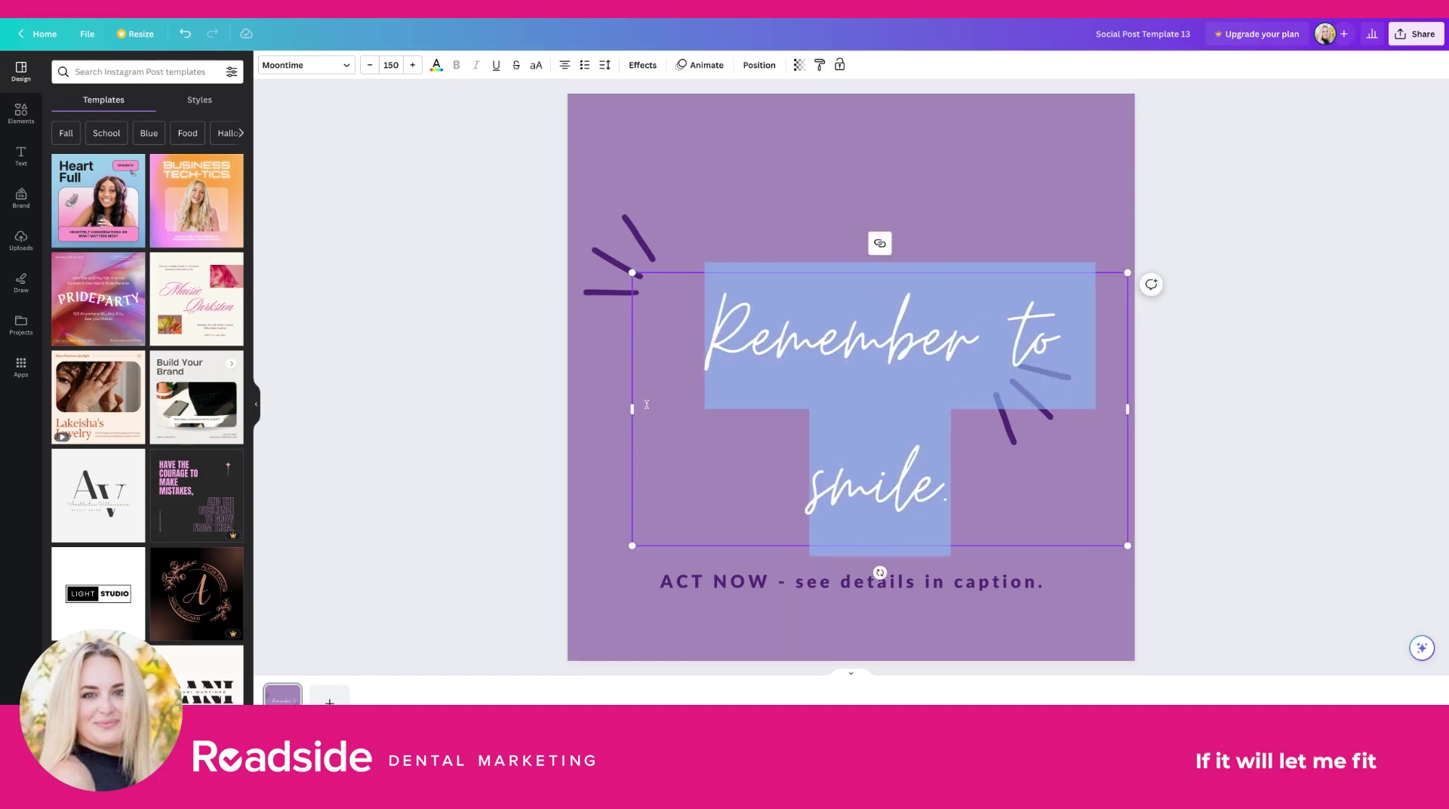
drag(633, 409, 580, 412)
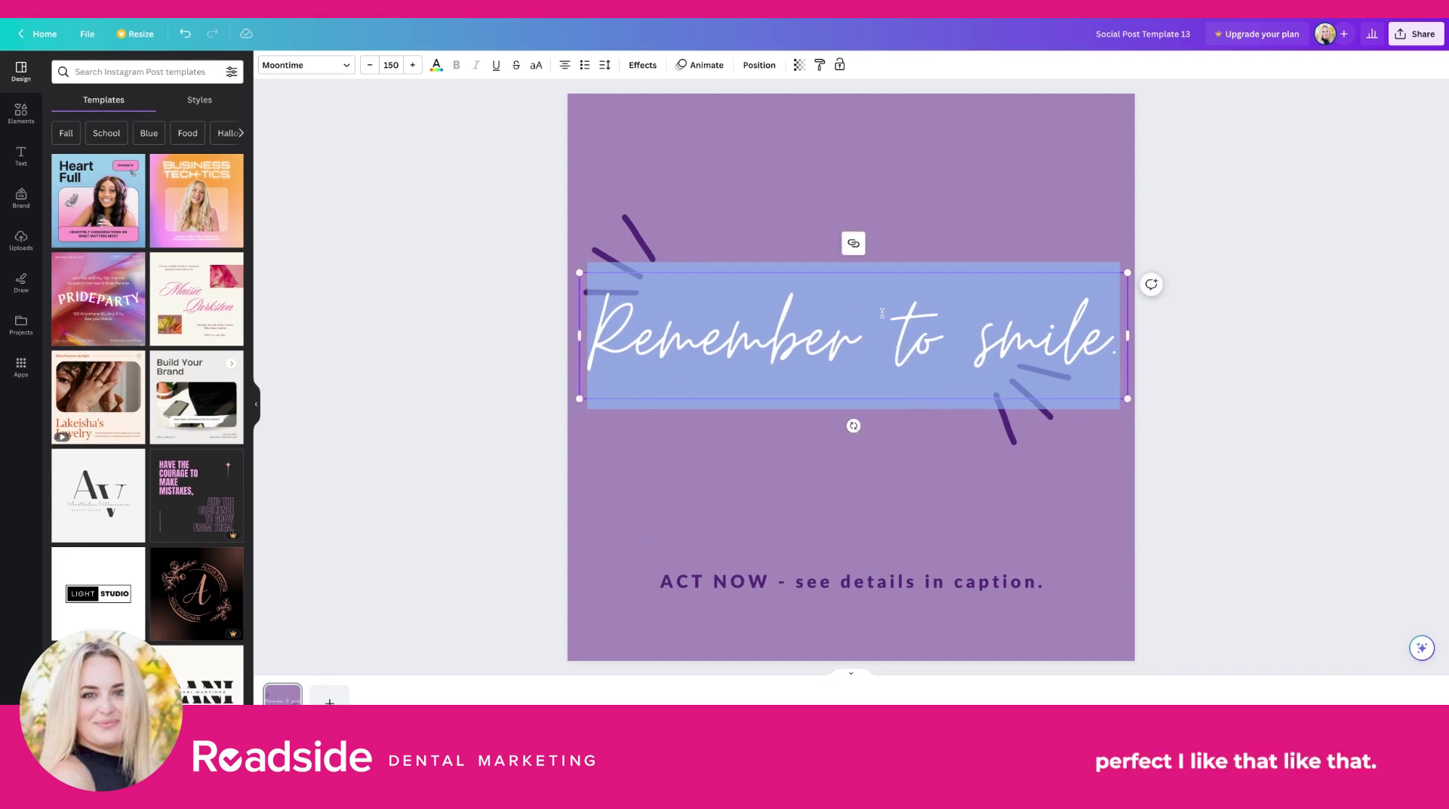
drag(855, 272, 853, 273)
Step: Shrink the burst lines at the start of the quote to about half size and place them just above the "R"
click(659, 251)
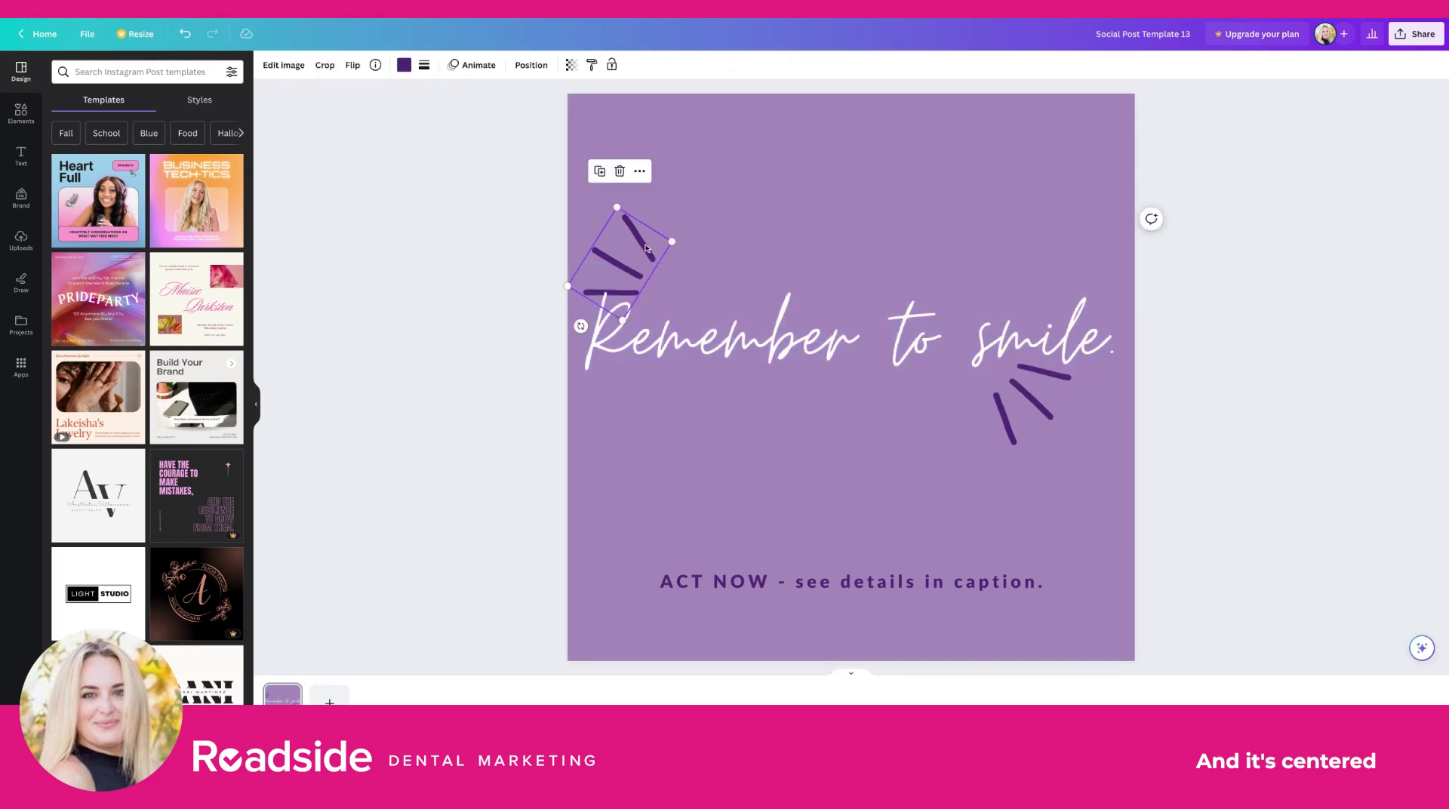
key(Up)
key(Up)
key(Up)
key(Up)
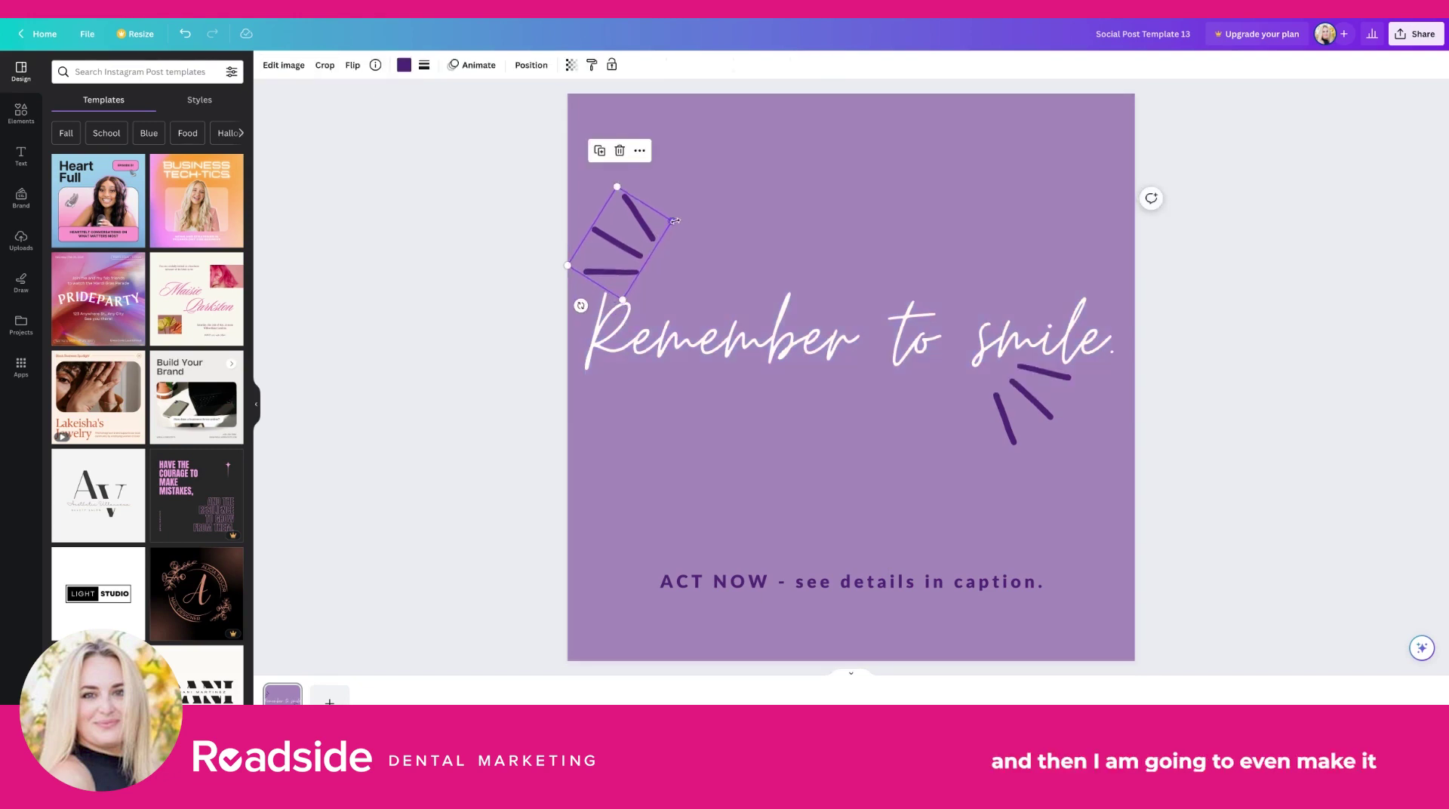
key(ctrl+z)
drag(618, 240, 598, 261)
Step: Shrink the burst lines at the end of the quote, place them just below the period, and fine-tune the position of the other burst
click(1061, 422)
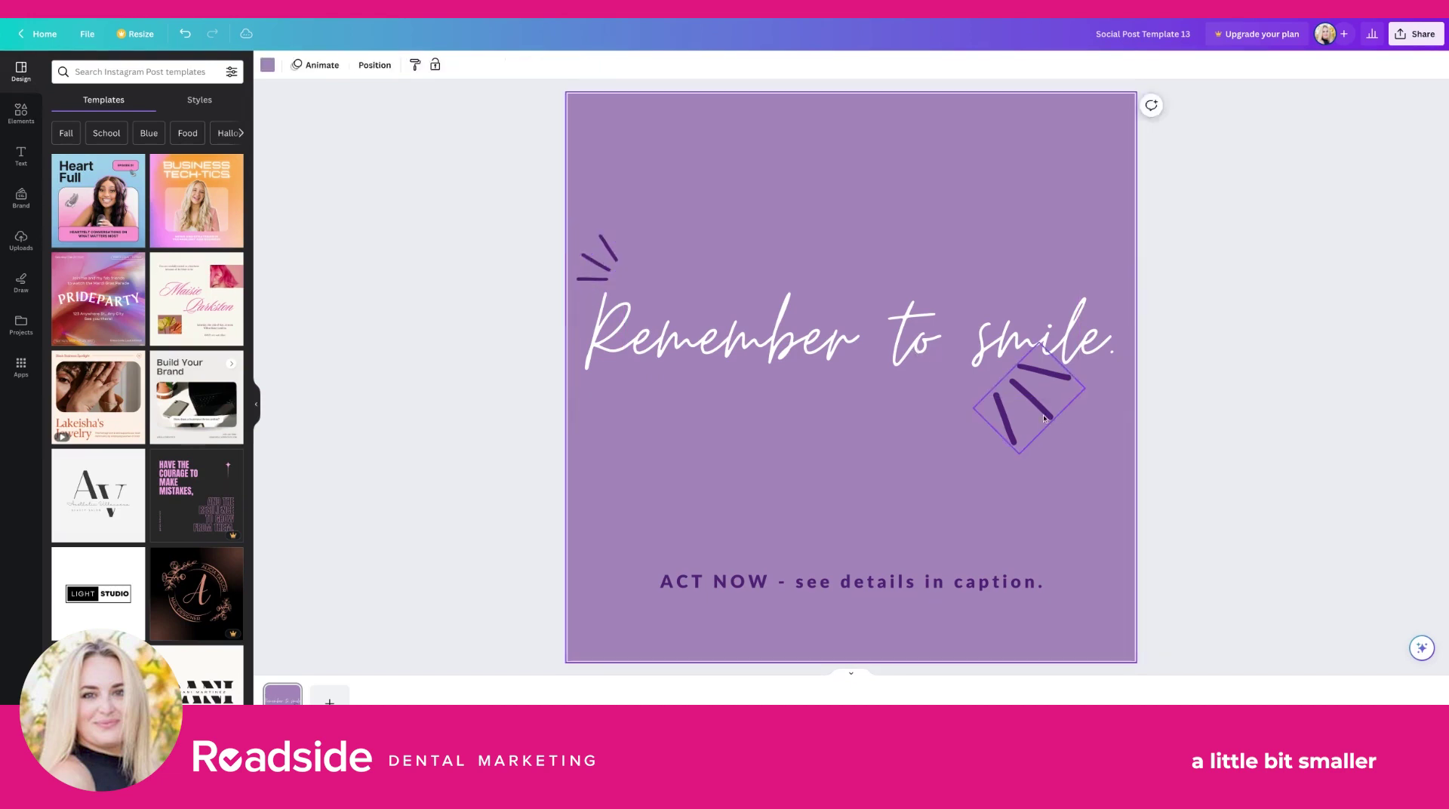
click(1045, 419)
drag(1019, 454, 1037, 373)
click(615, 257)
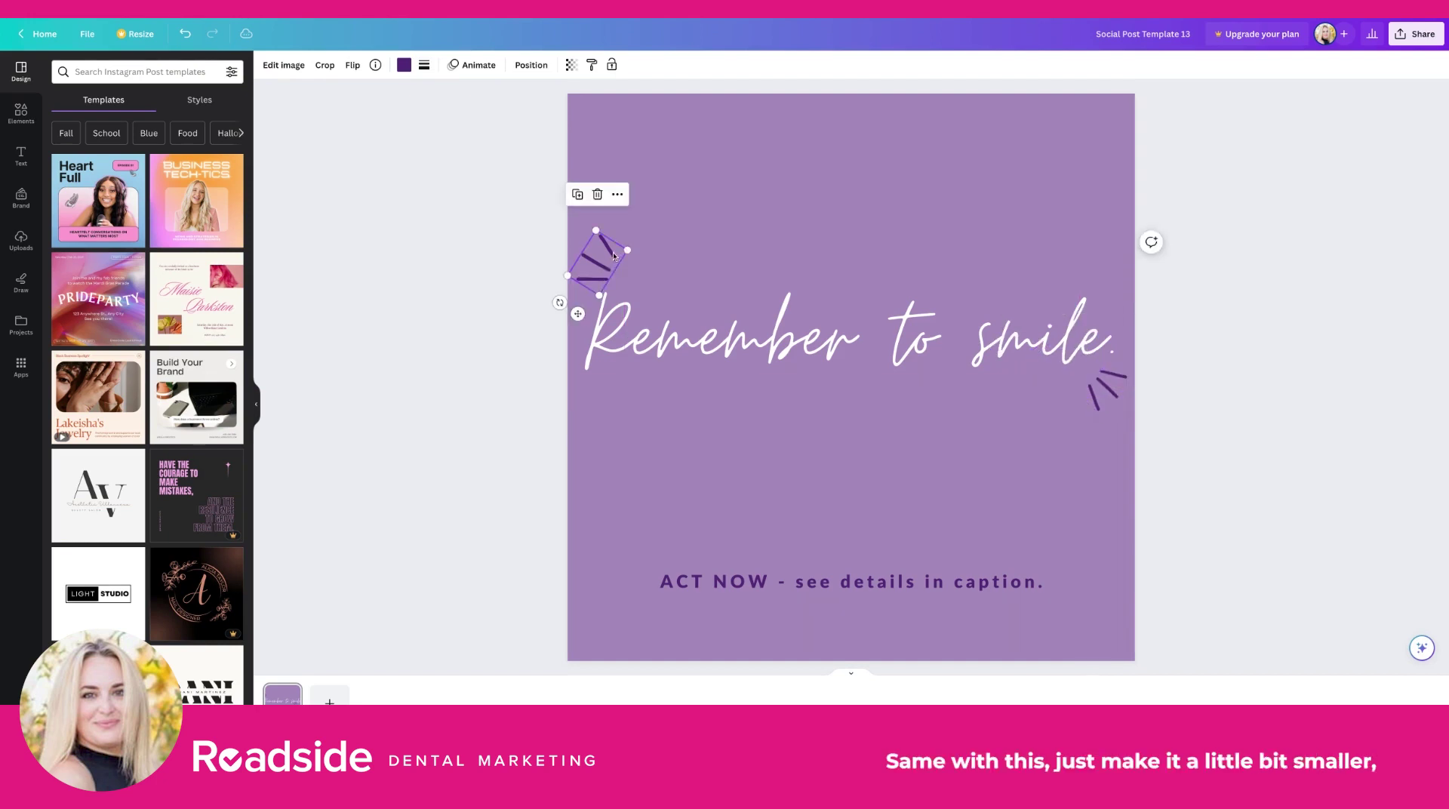
drag(615, 258, 610, 252)
Step: Replace the call-to-action line with "— Nelson Mandela", without a trailing empty line, and move it directly below the quote
click(944, 590)
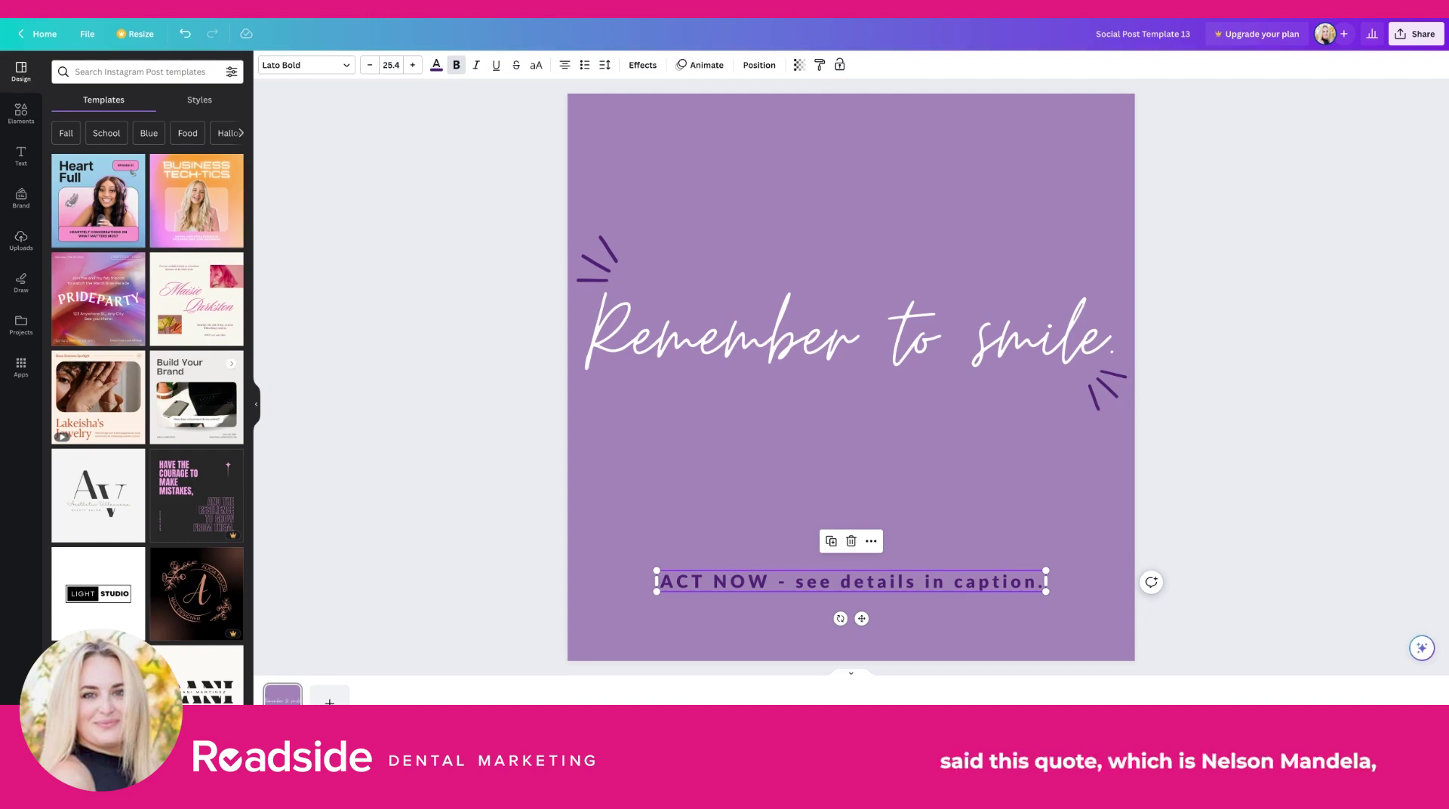
double_click(844, 582)
key(ctrl+a)
text(— Nelson Mandela)
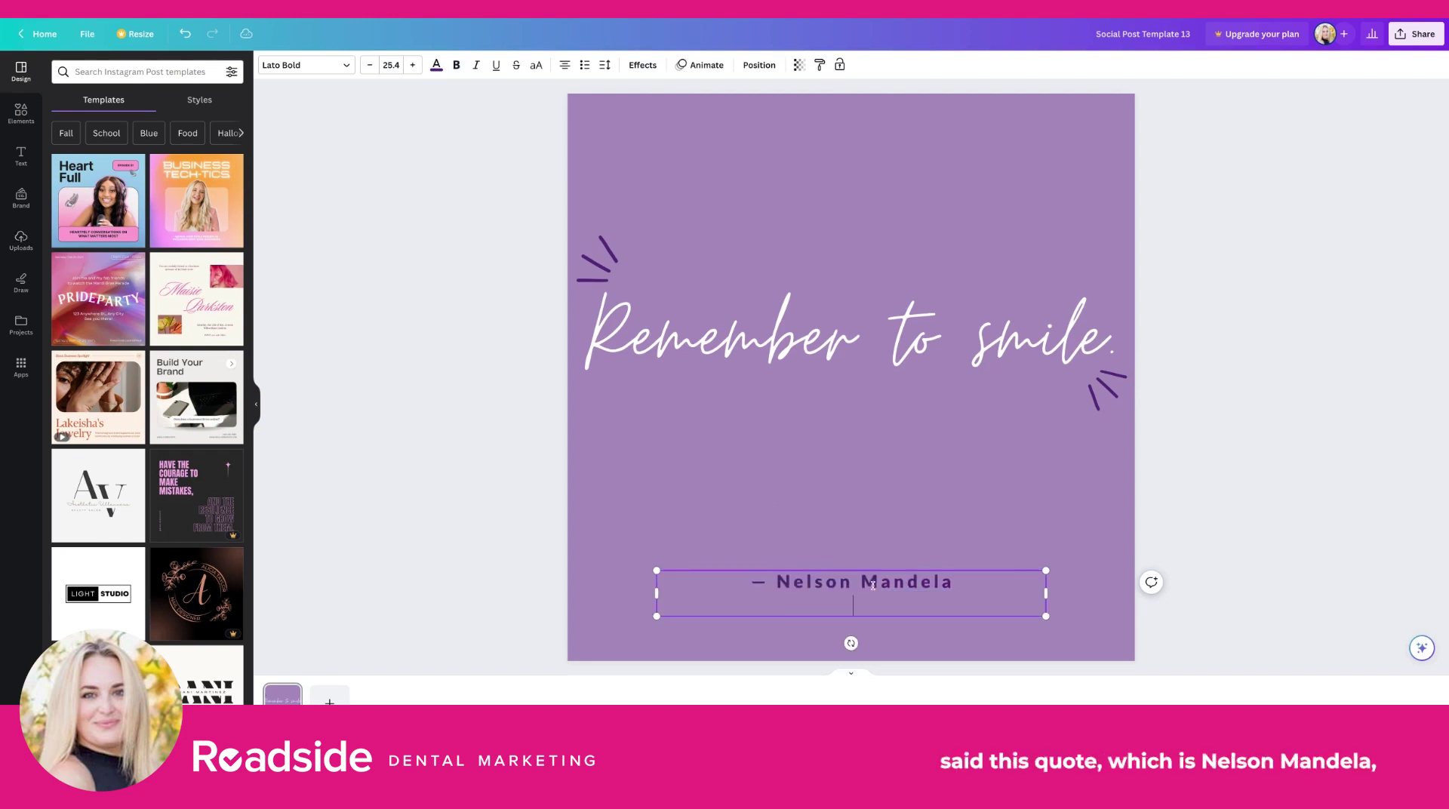
key(BackSpace)
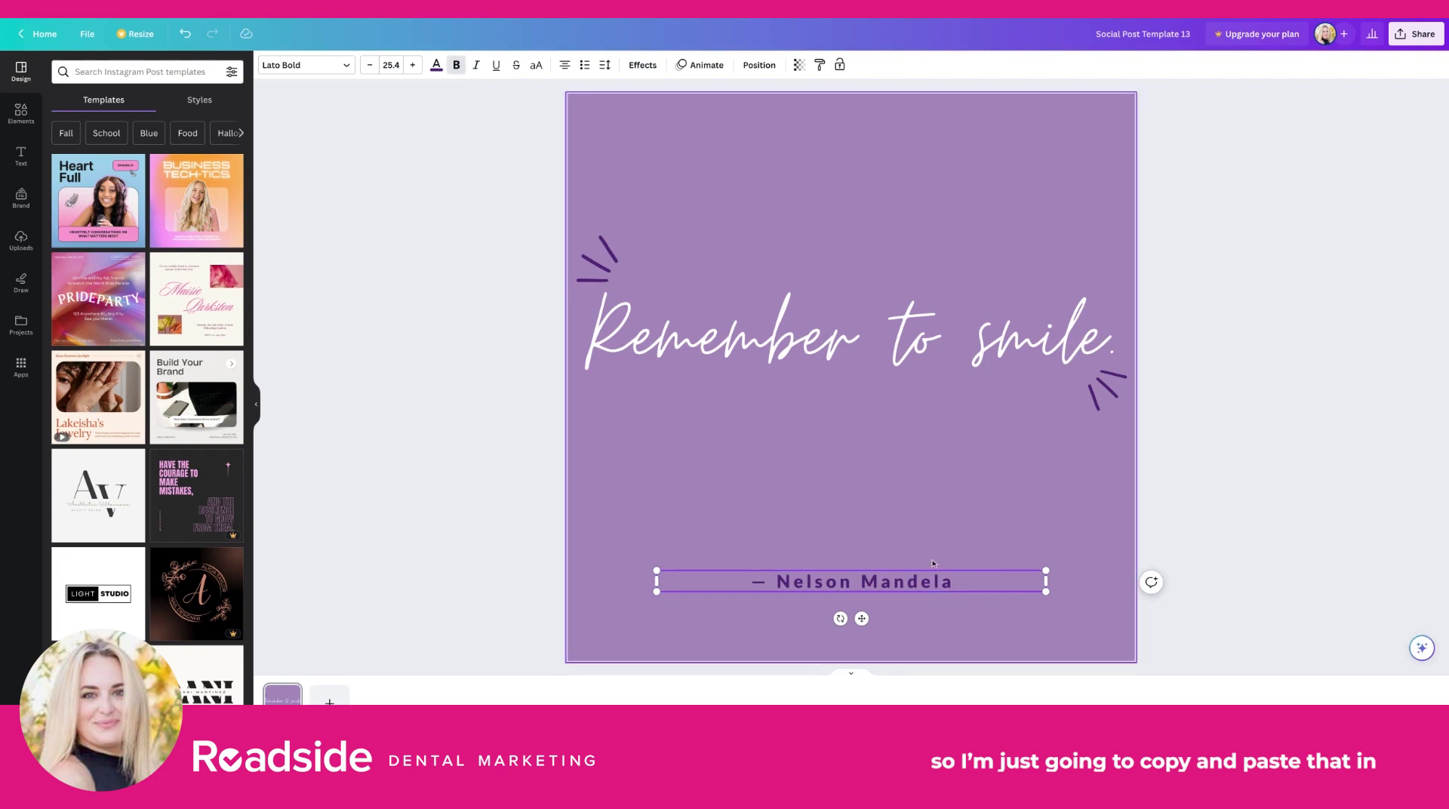
drag(910, 569, 910, 386)
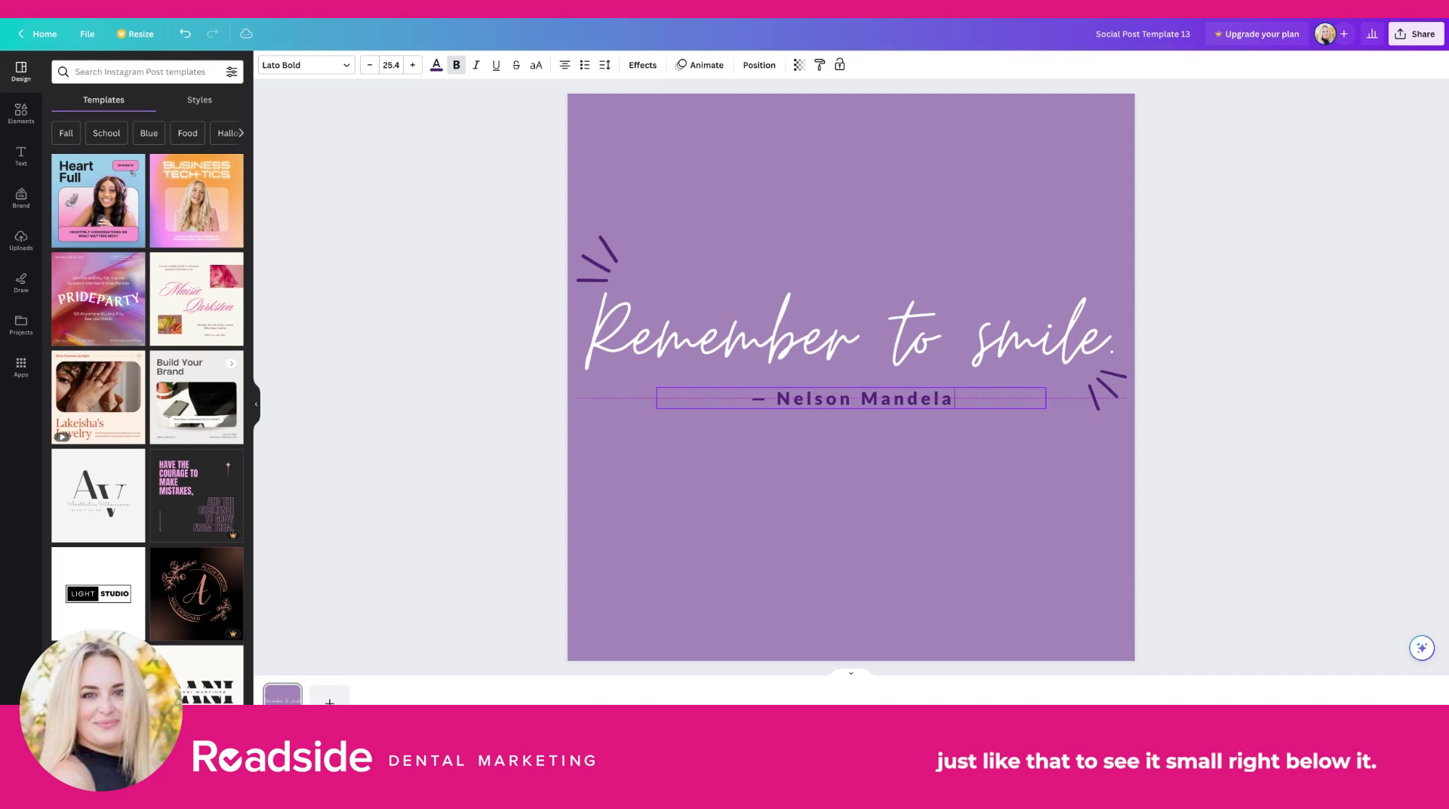
click(893, 445)
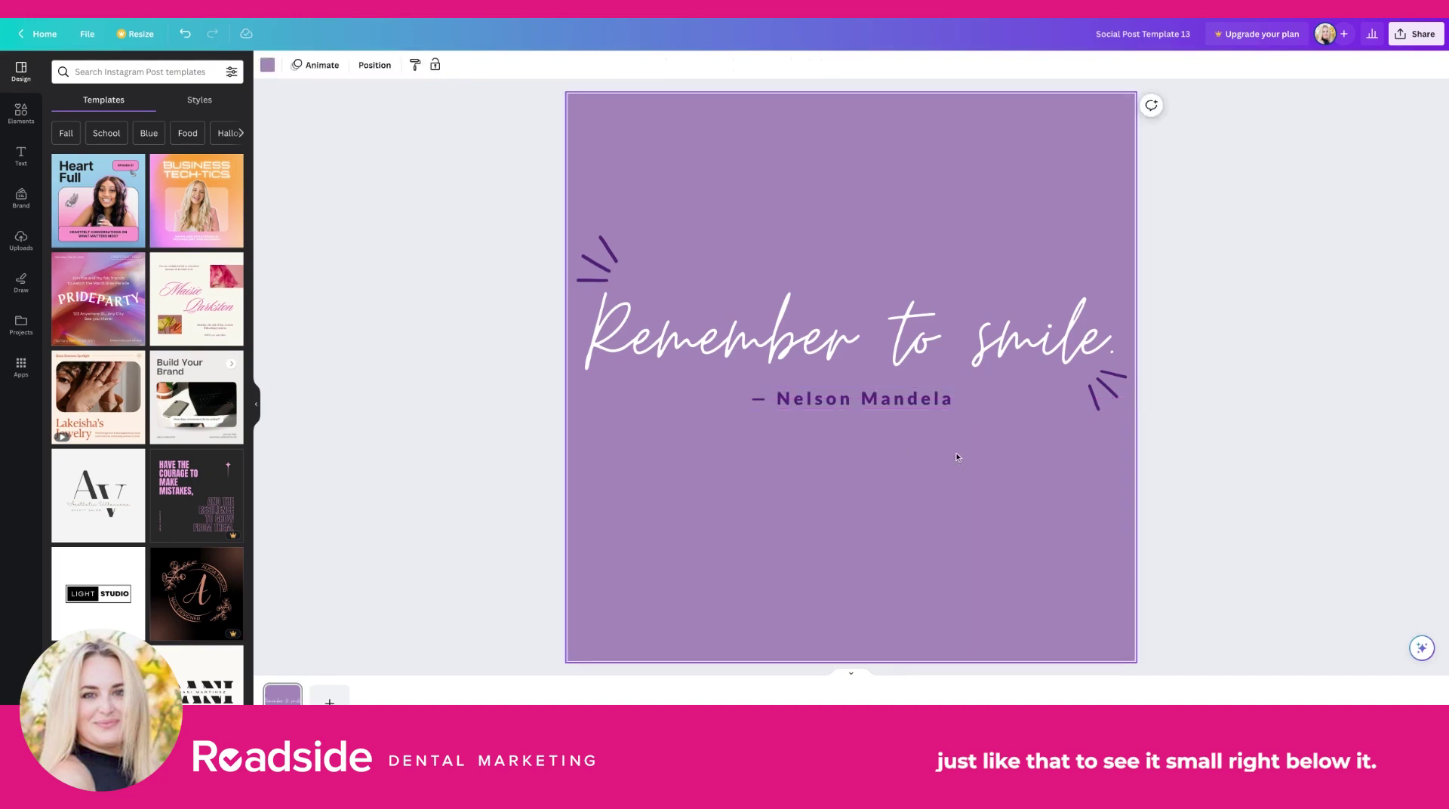